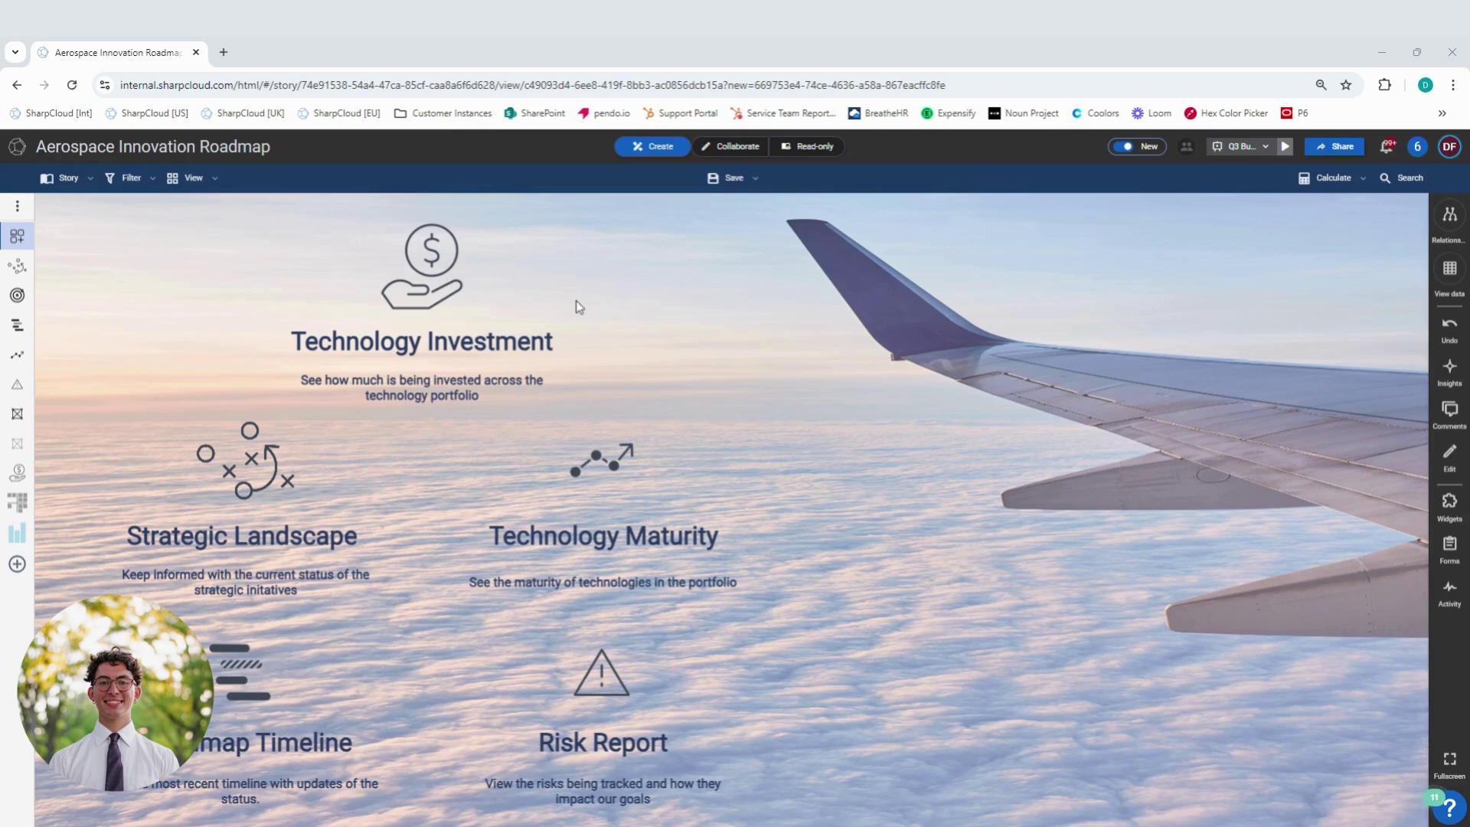
# View the Technology Investment page through its dashboard link and return to the dashboard.
pyautogui.click(417, 264)
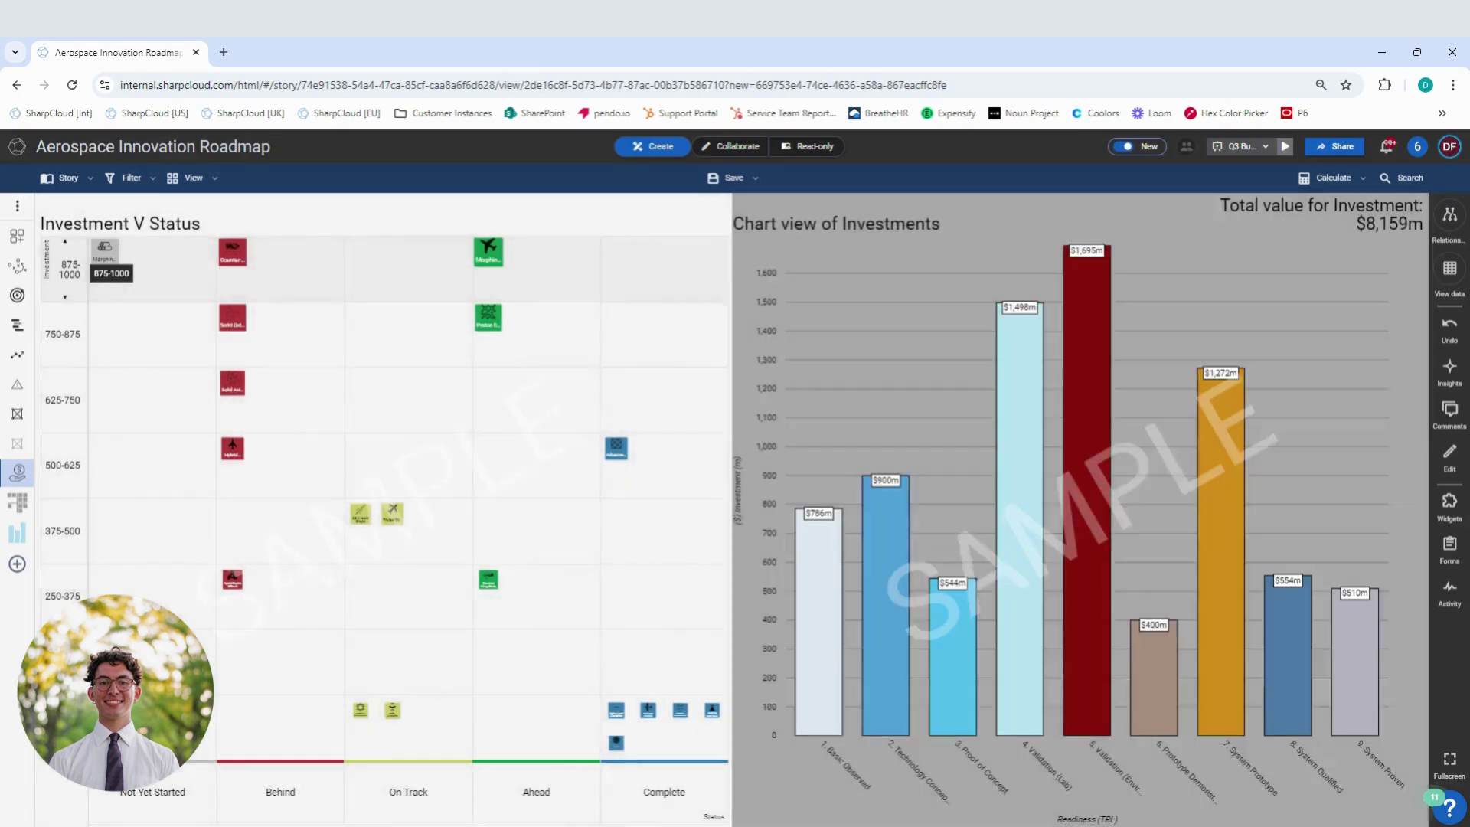
pyautogui.click(17, 237)
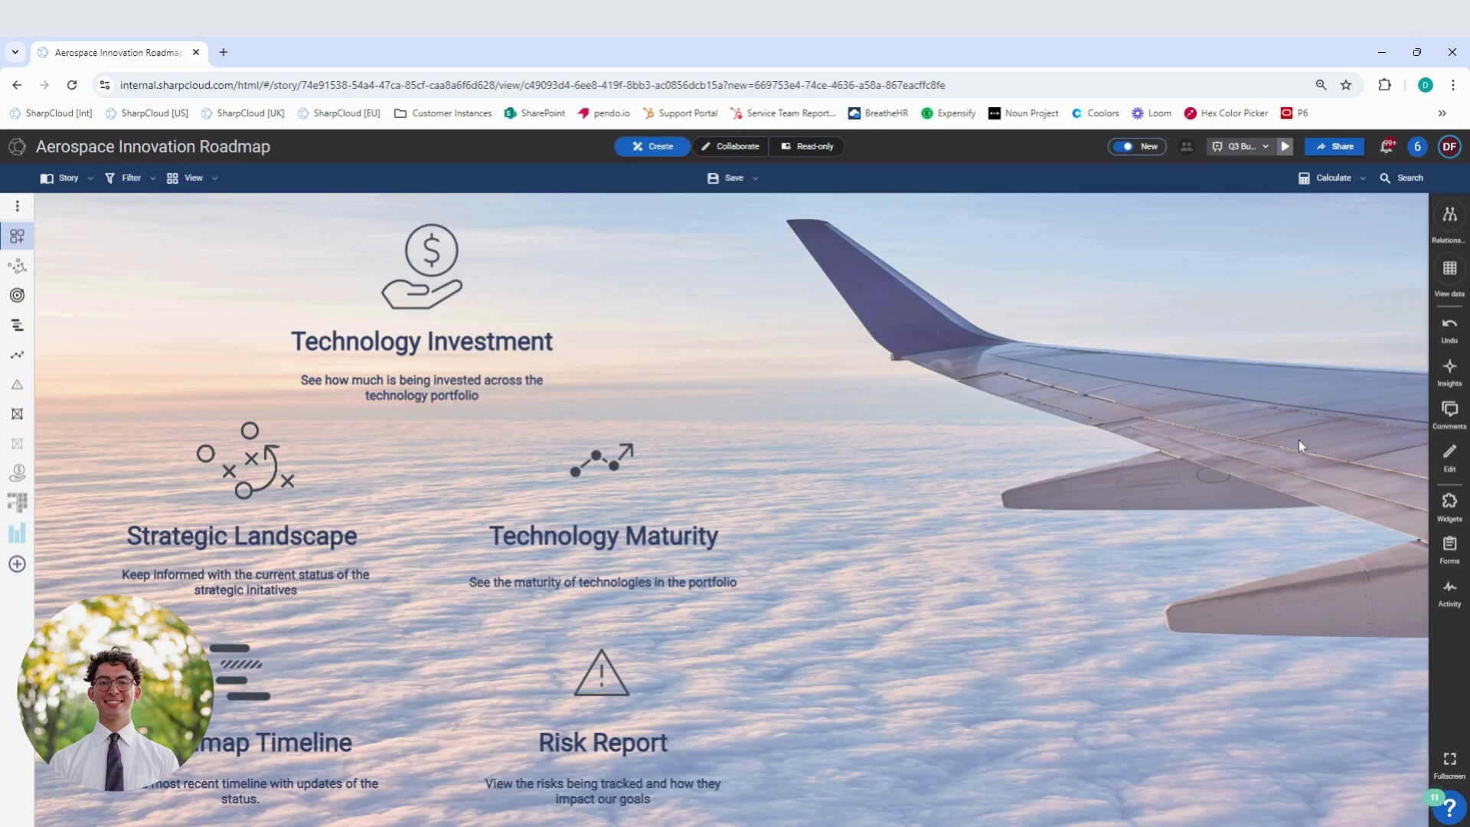
# Add a new widget to the dashboard and set its background colour to the muted red #cc6666.
pyautogui.click(1449, 502)
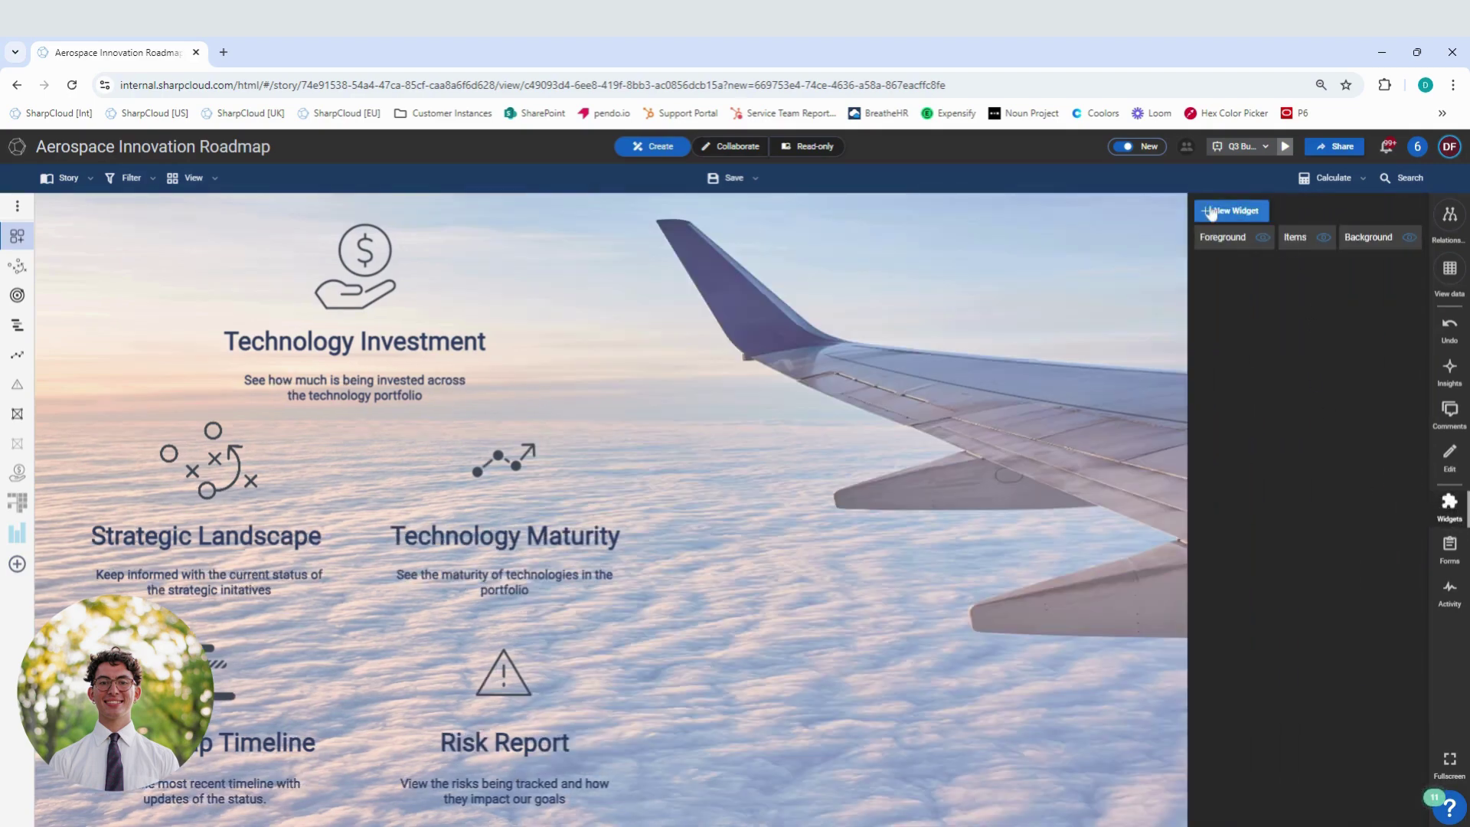
pyautogui.click(1245, 215)
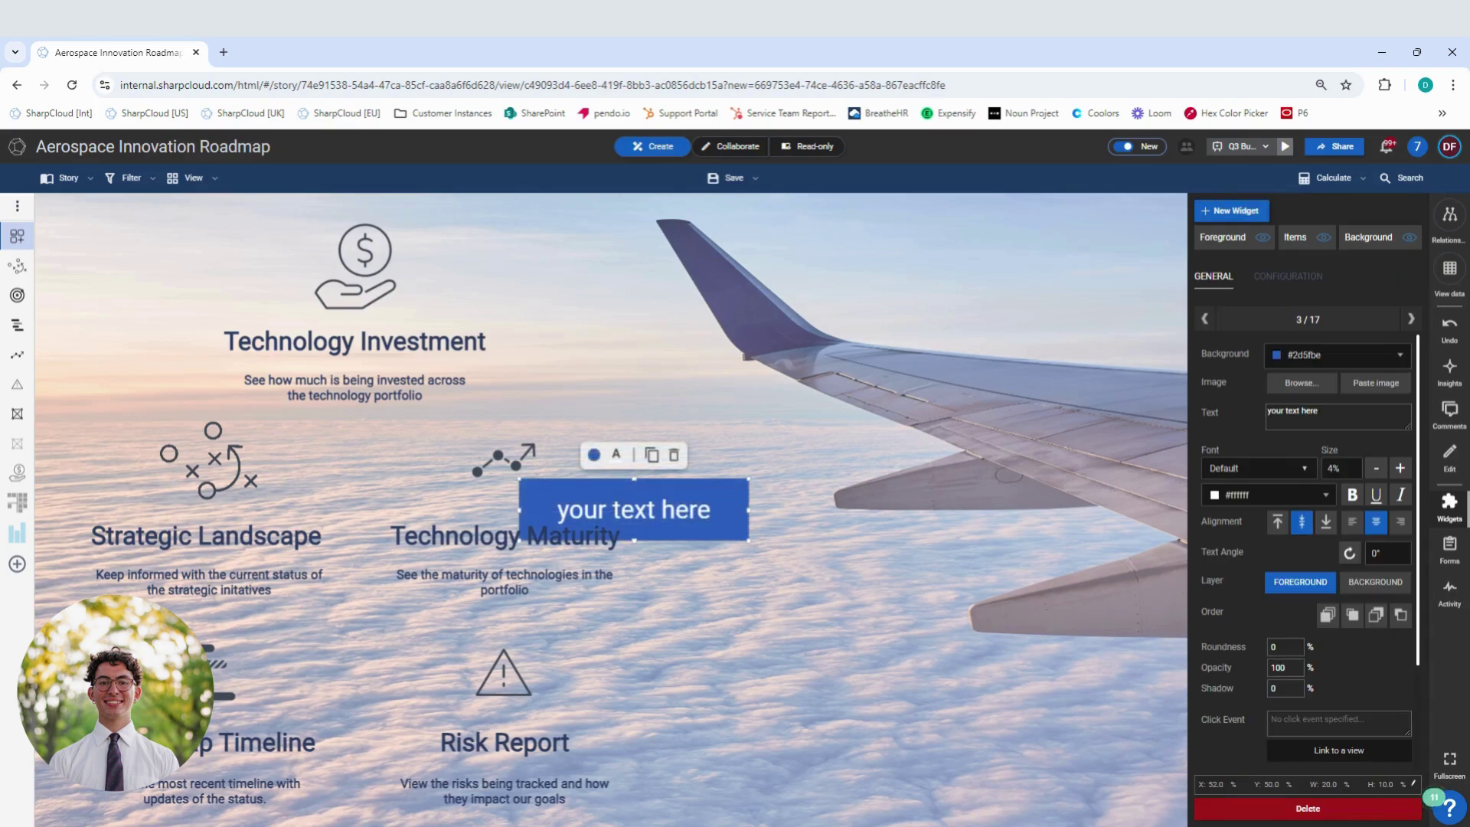
pyautogui.click(1403, 354)
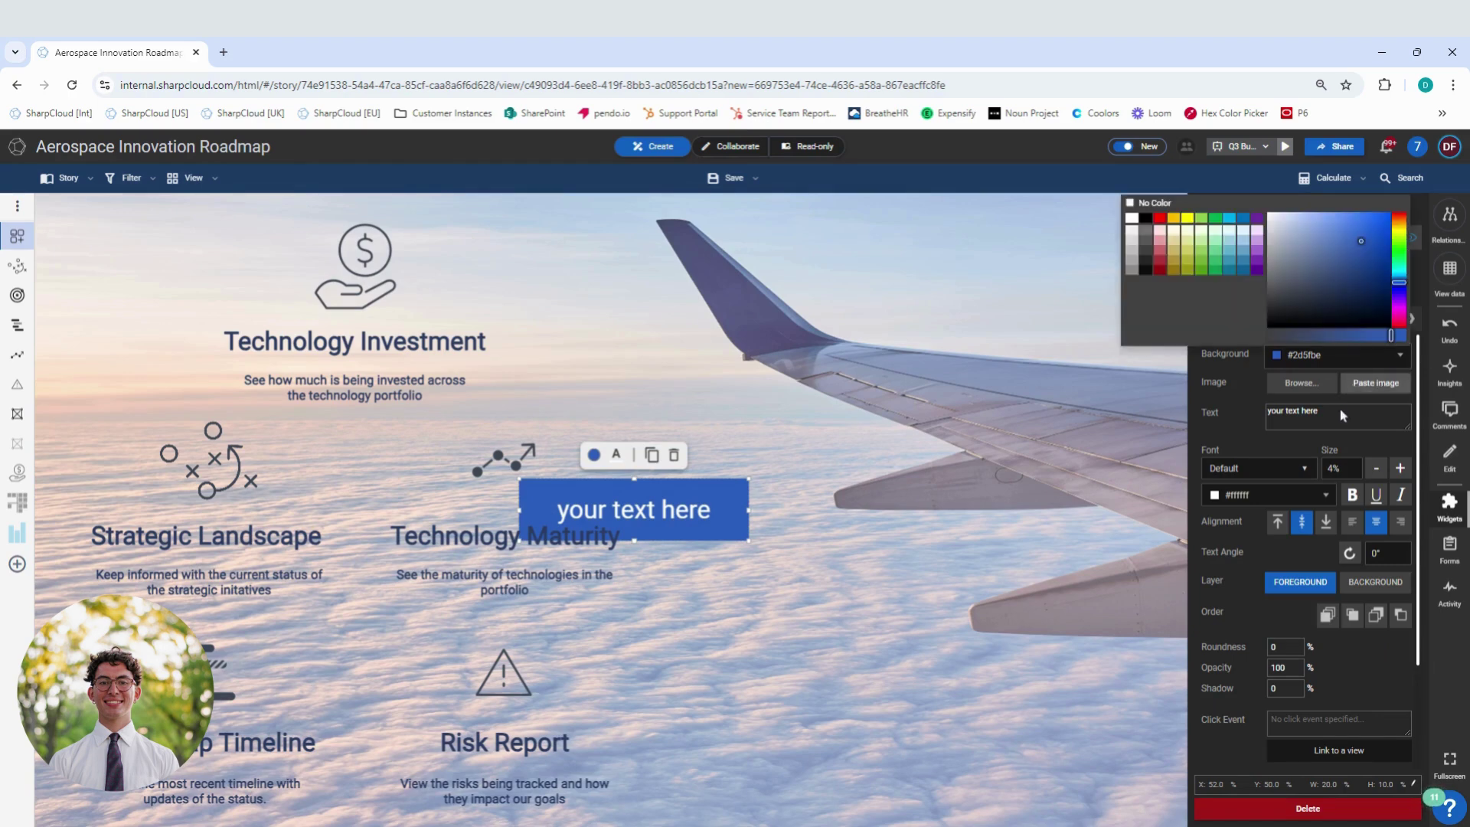
pyautogui.click(1159, 257)
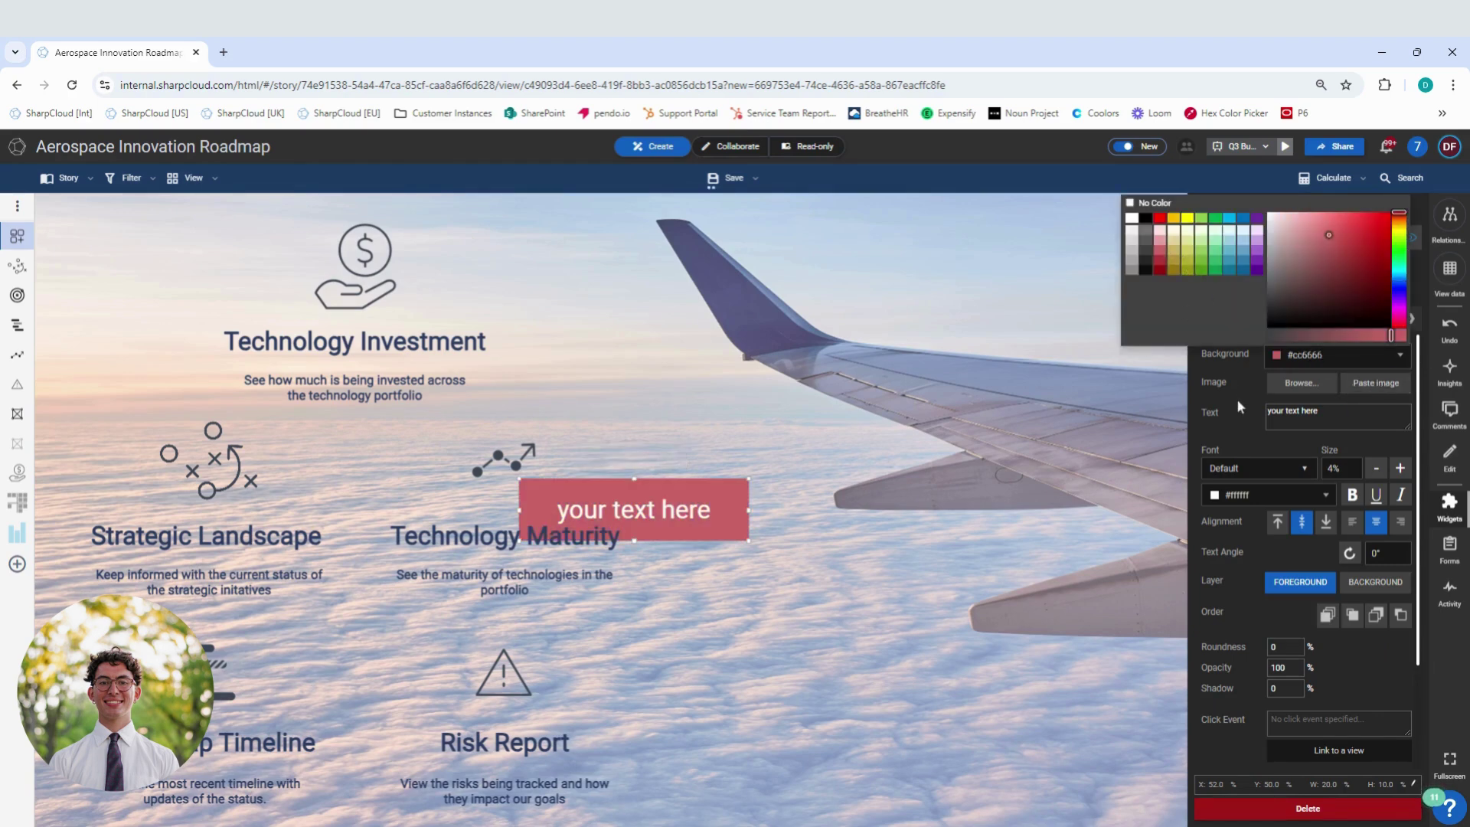
pyautogui.click(1237, 403)
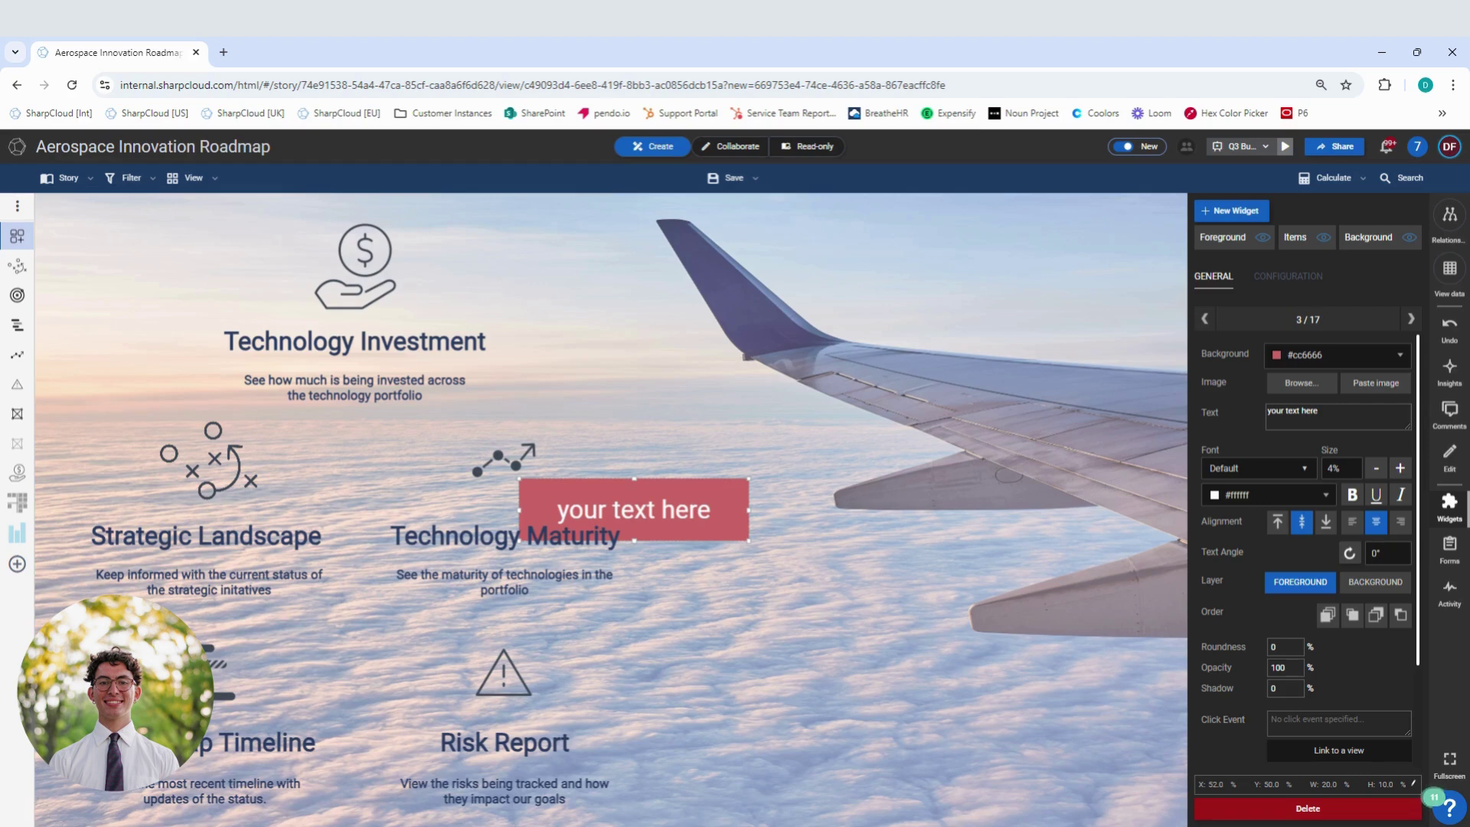
# Replace the new widget's placeholder wording with "Text".
pyautogui.doubleClick(1310, 412)
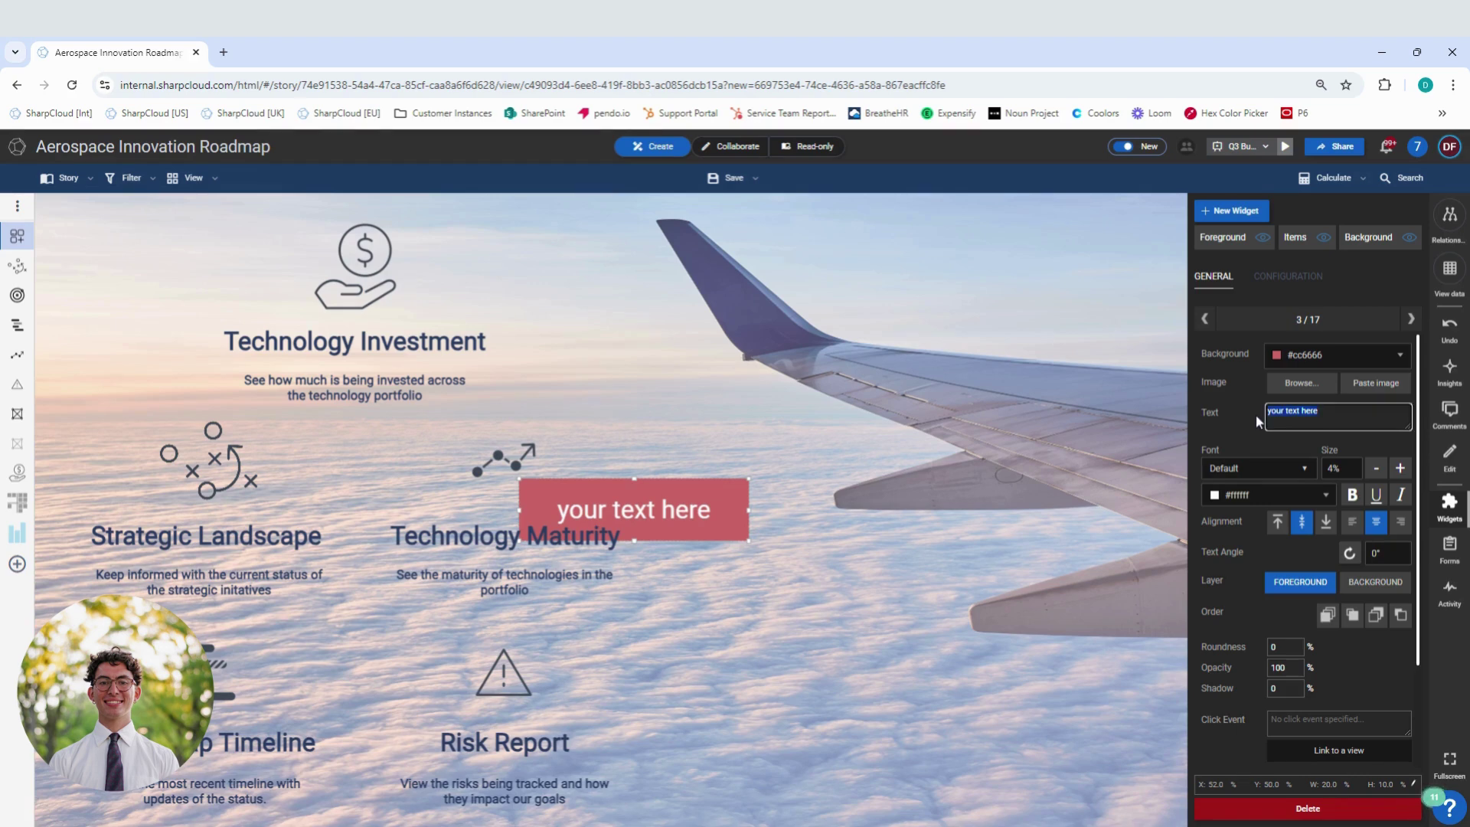
pyautogui.write('Text')
pyautogui.click(1238, 438)
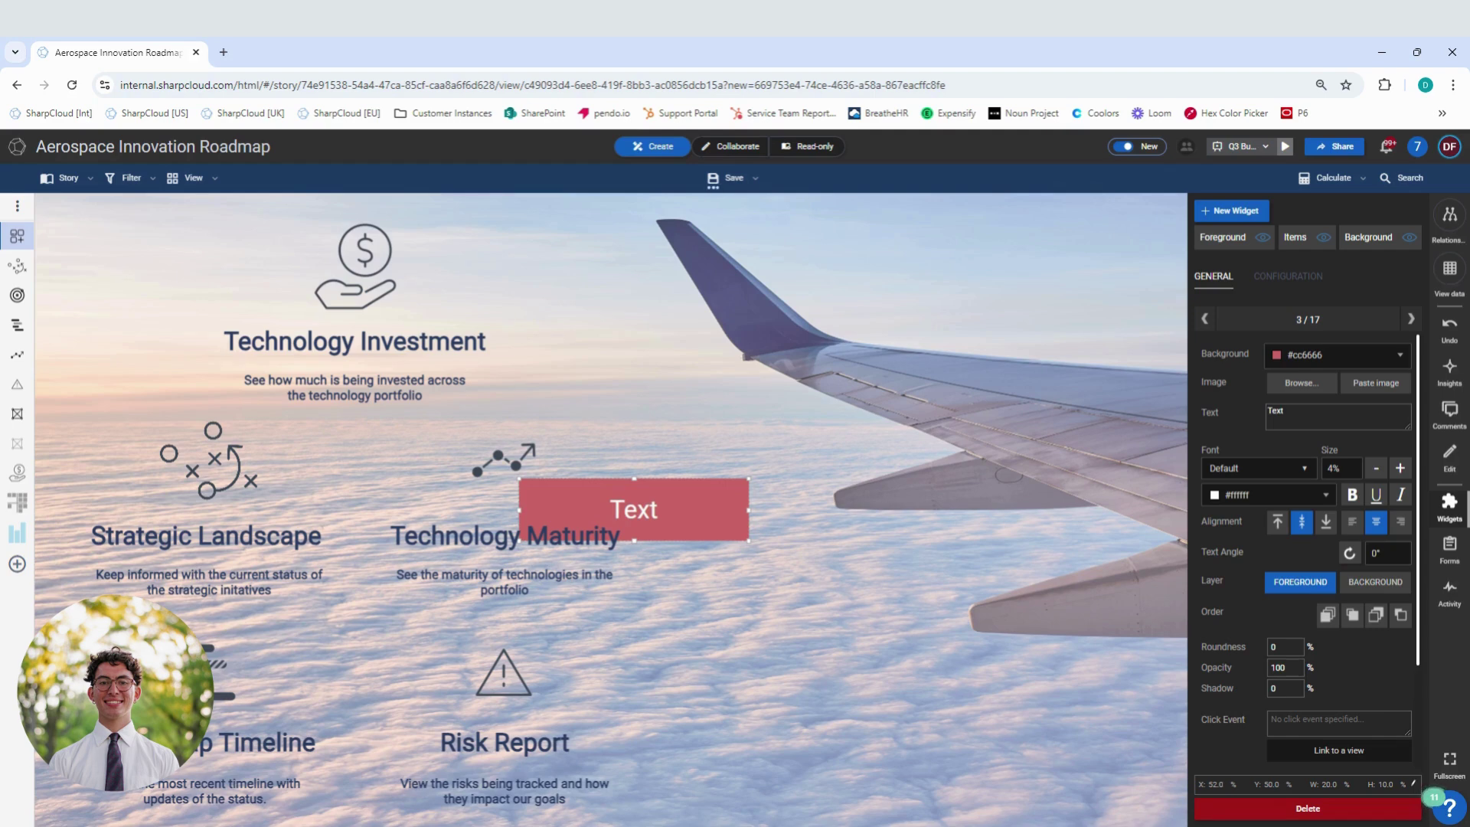
# Try top text alignment and the background layer on the red widget, restoring middle-centre alignment and the foreground layer.
pyautogui.click(1277, 522)
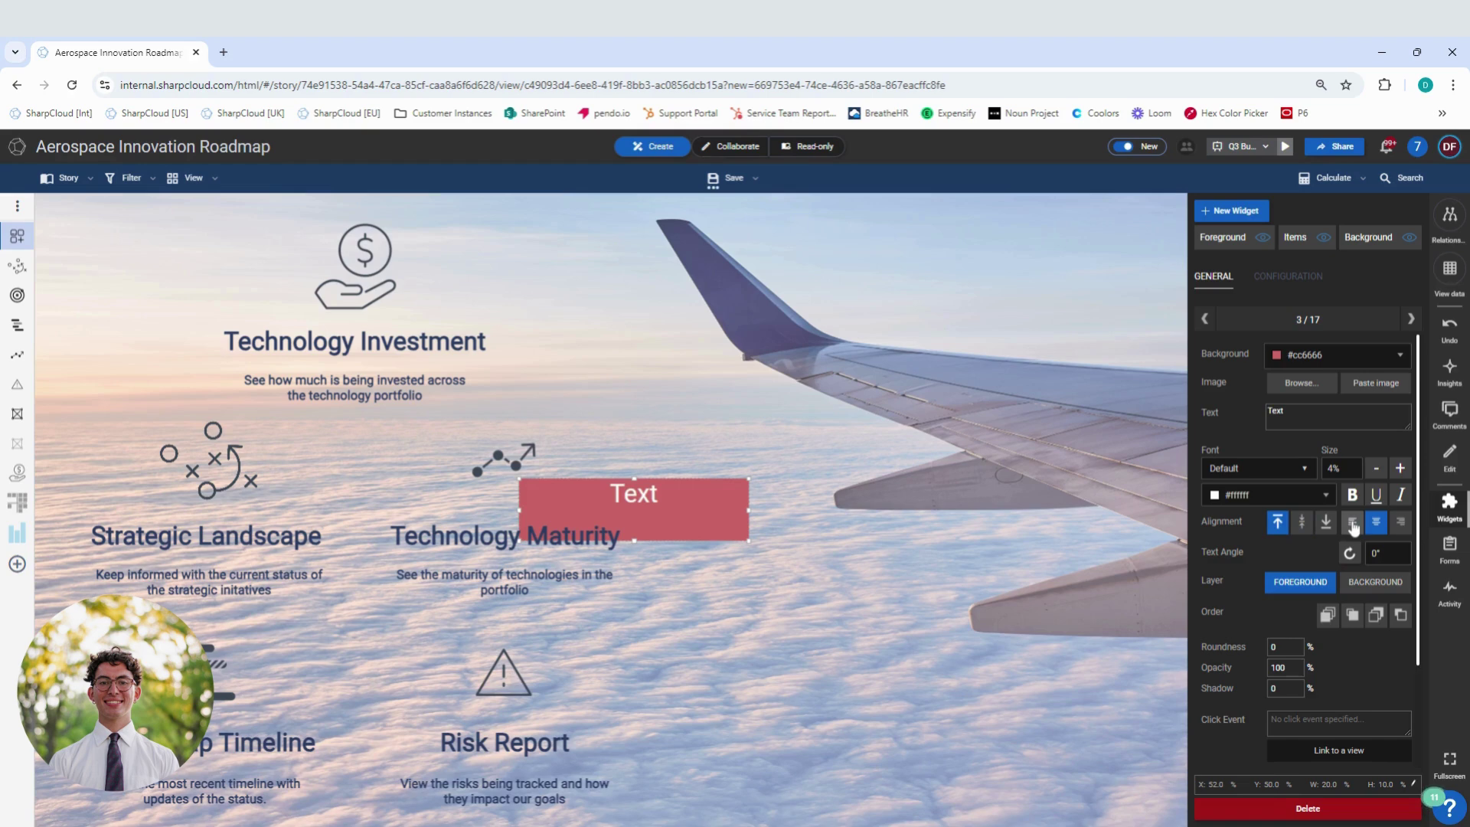
pyautogui.click(1352, 524)
pyautogui.click(1376, 522)
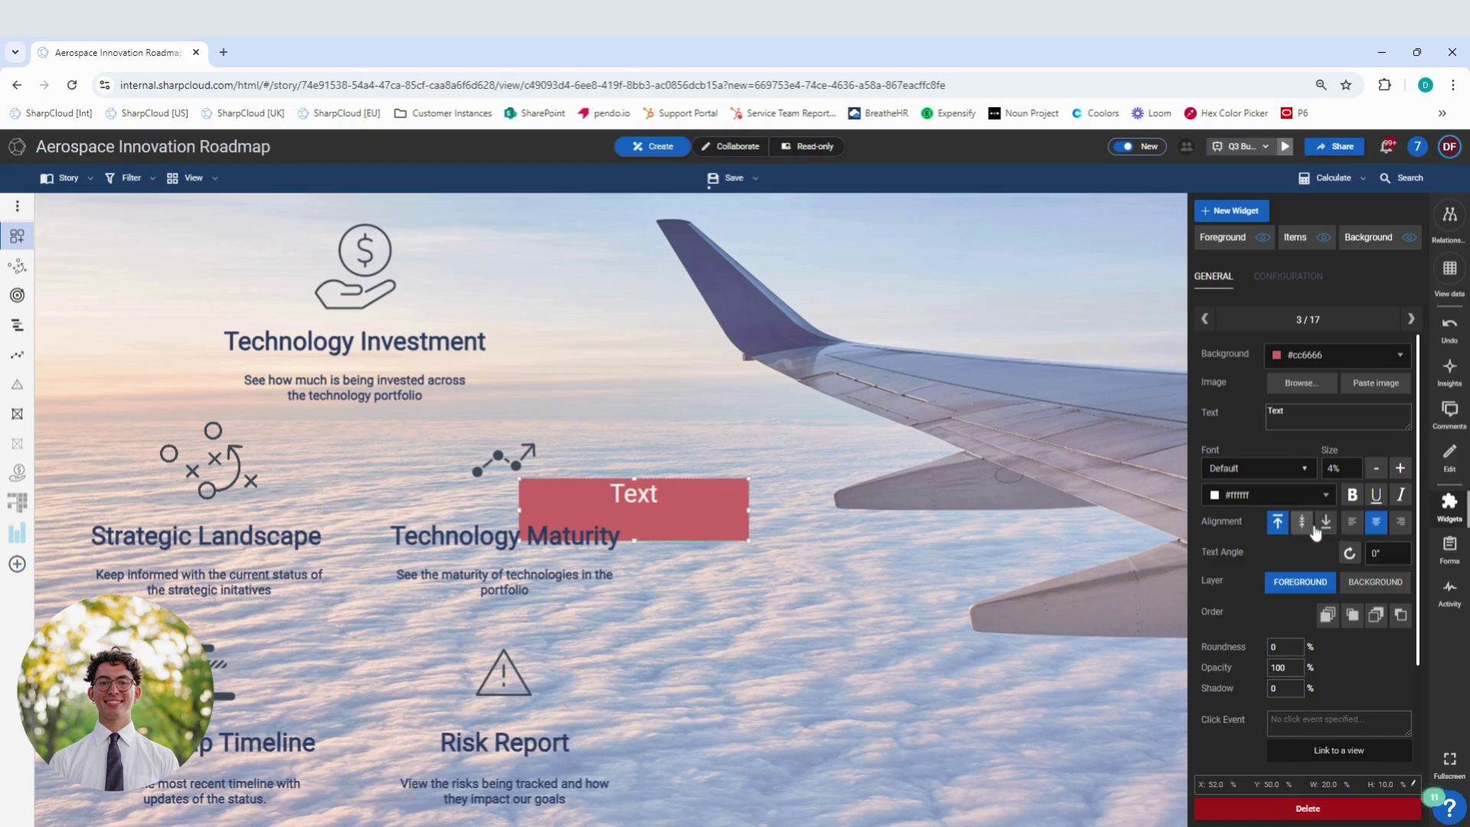
pyautogui.click(1302, 523)
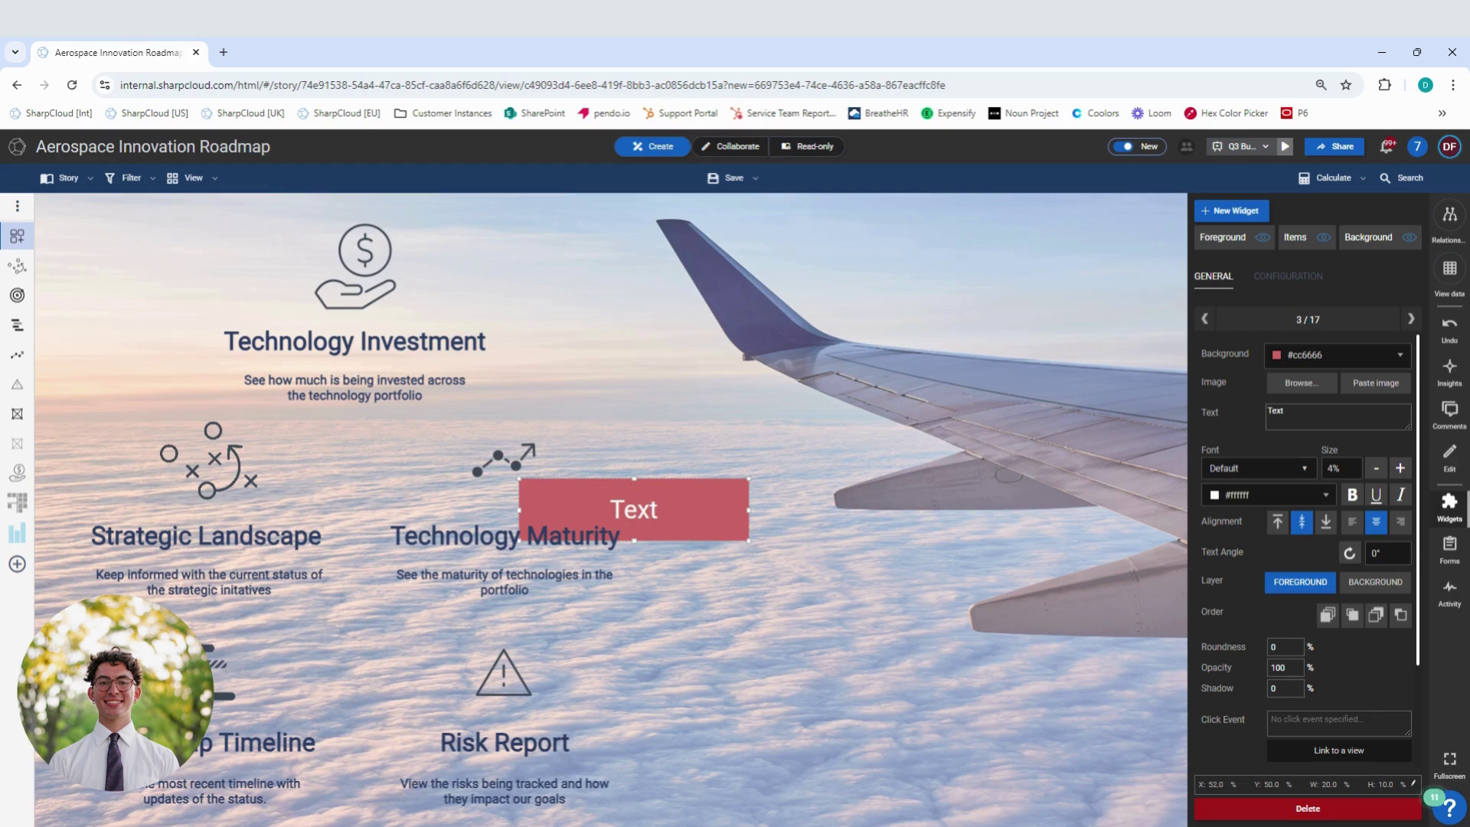
pyautogui.click(1387, 591)
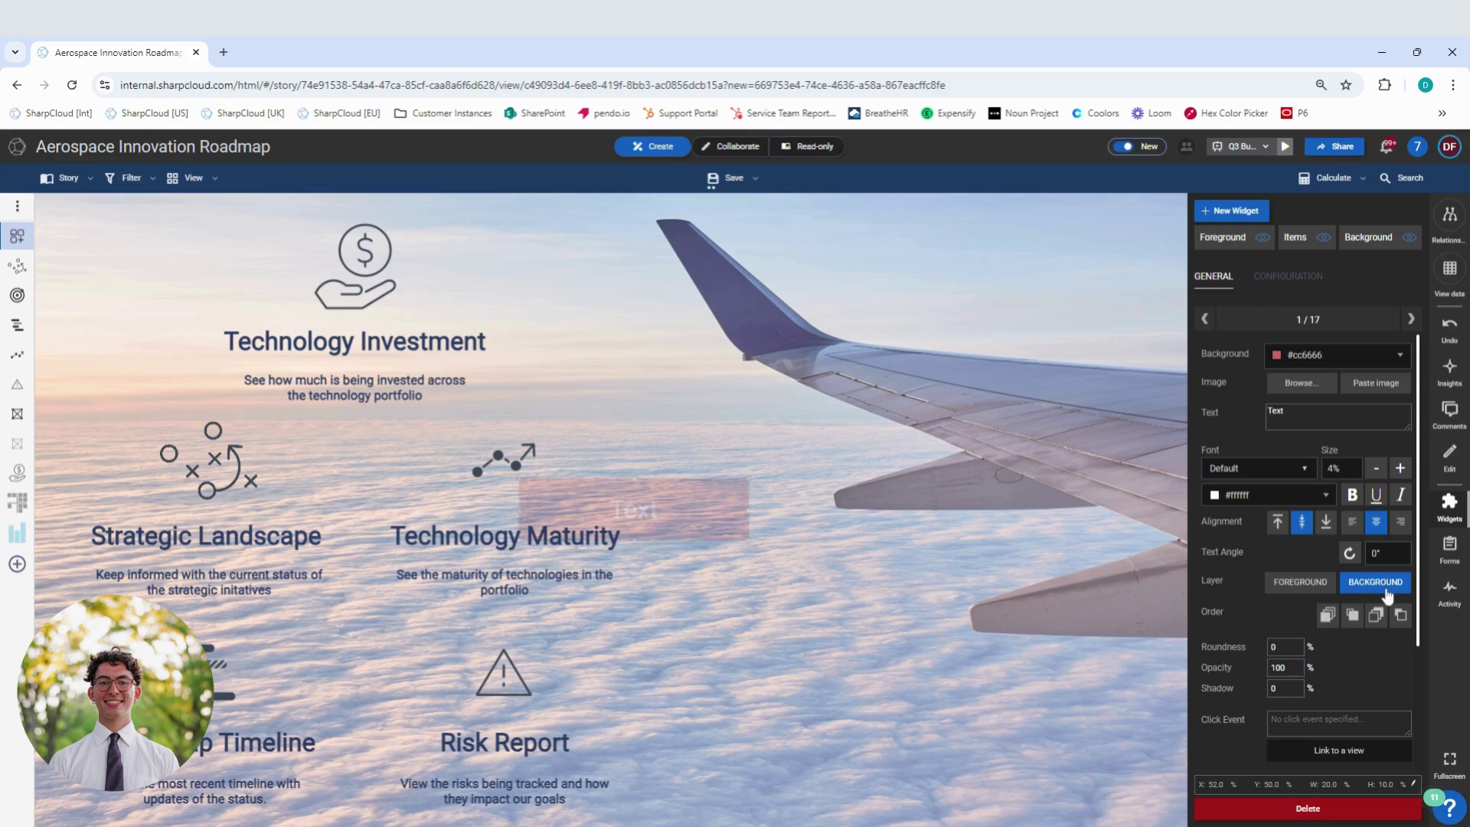
pyautogui.click(1317, 586)
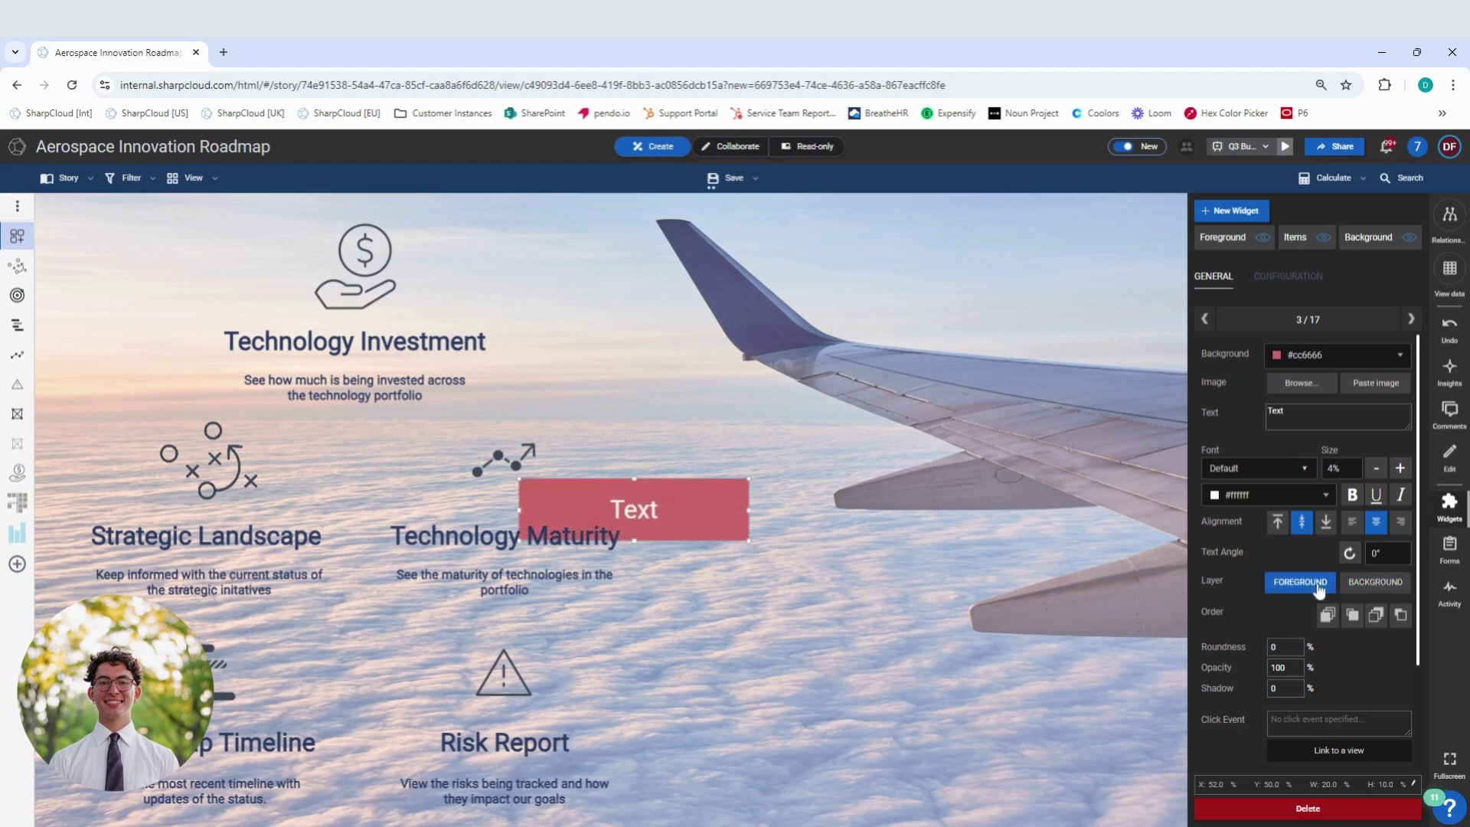
# Reorder the red widget by bringing it to the front, sending it to the back and moving it forward again.
pyautogui.click(1333, 625)
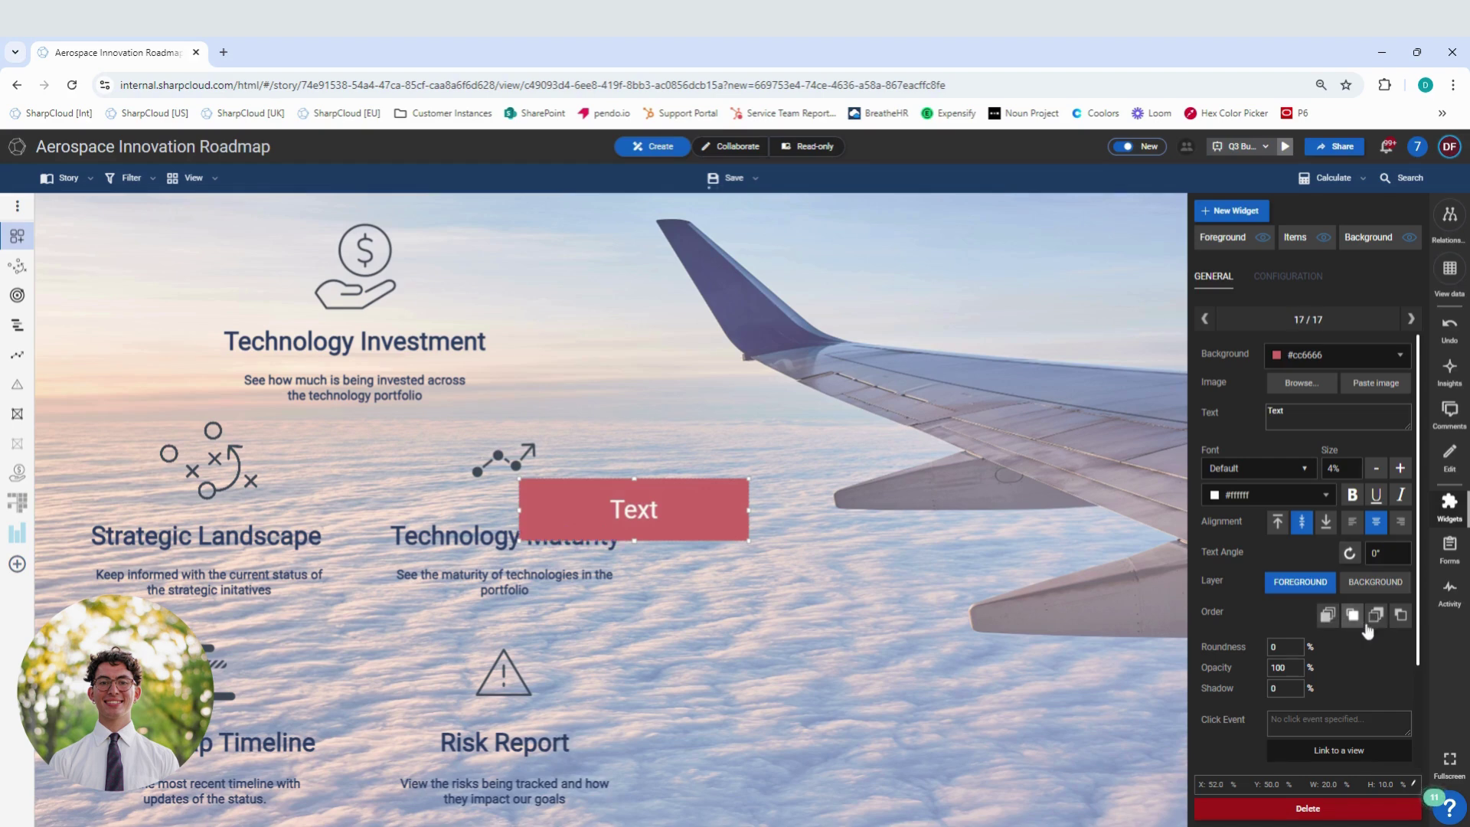
pyautogui.click(1378, 625)
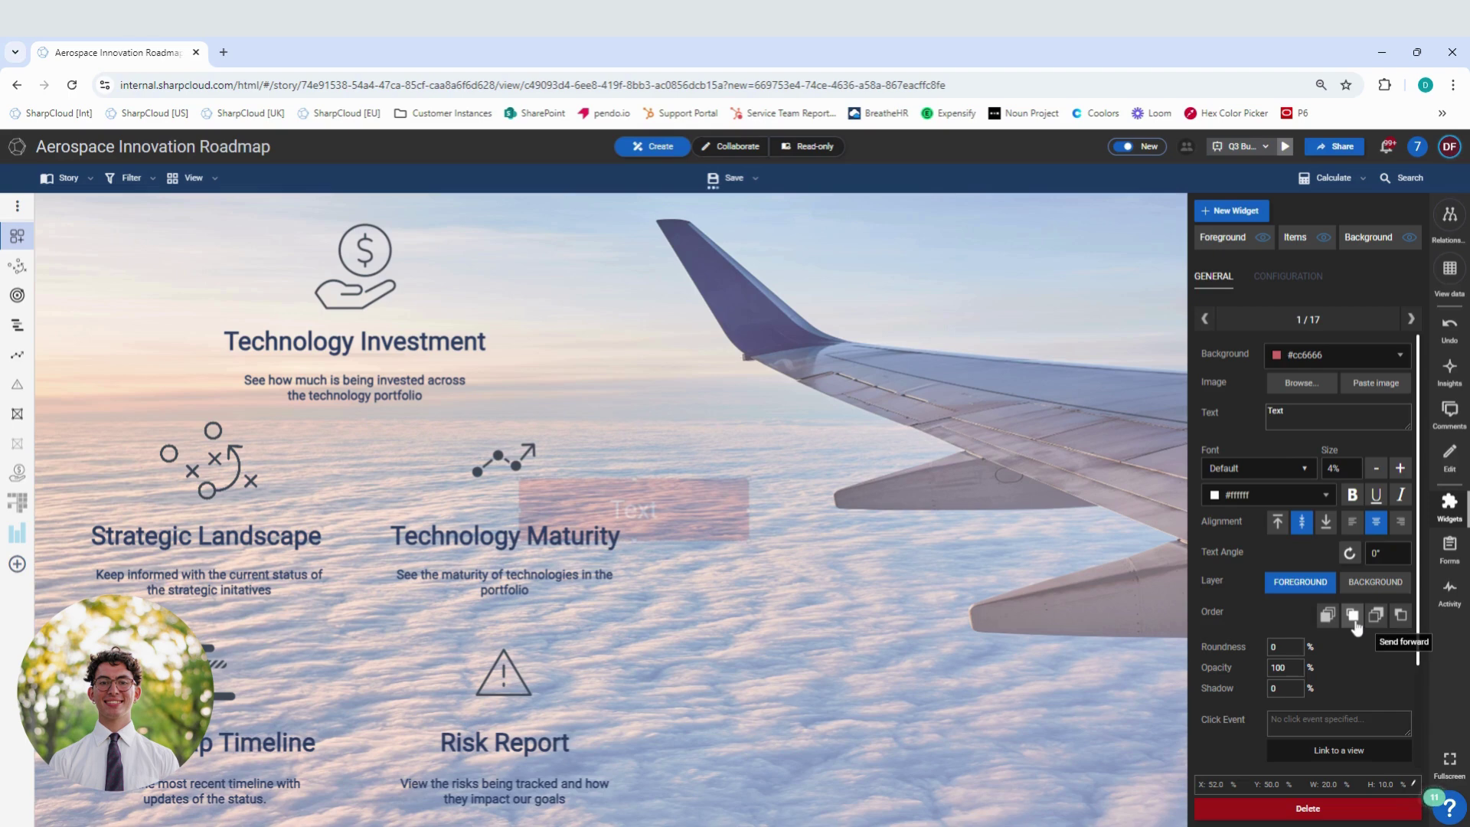
pyautogui.click(1353, 615)
pyautogui.click(1354, 622)
# Set the red widget's corner roundness to 30%.
pyautogui.scroll(-2, 1353, 632)
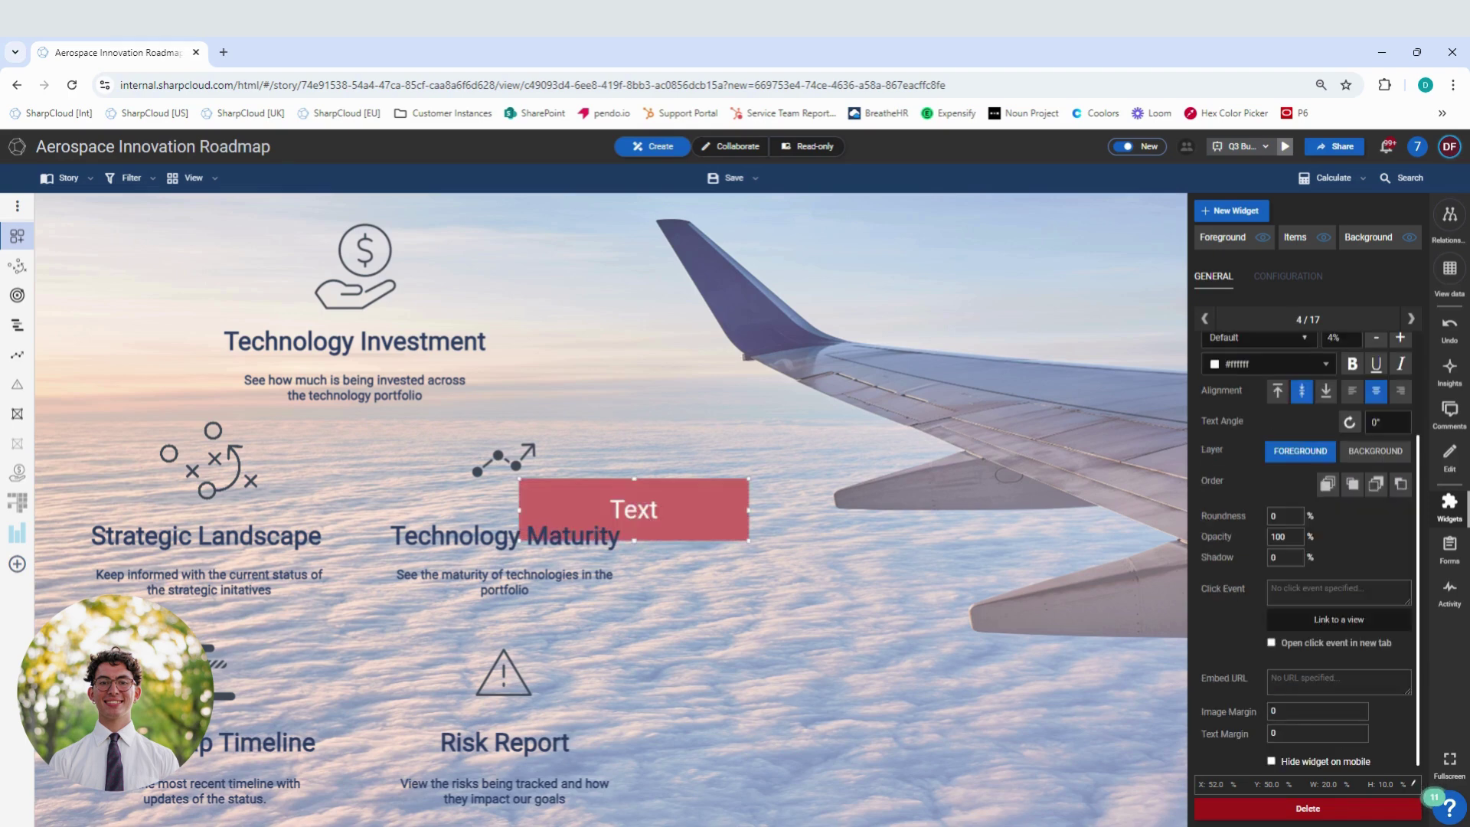
pyautogui.click(1277, 516)
pyautogui.write('3')
pyautogui.press('Return')
# Try 50% opacity and 100% shadow on the red widget, restoring opacity to 100% and shadow to 0%.
pyautogui.doubleClick(1277, 536)
pyautogui.write('50')
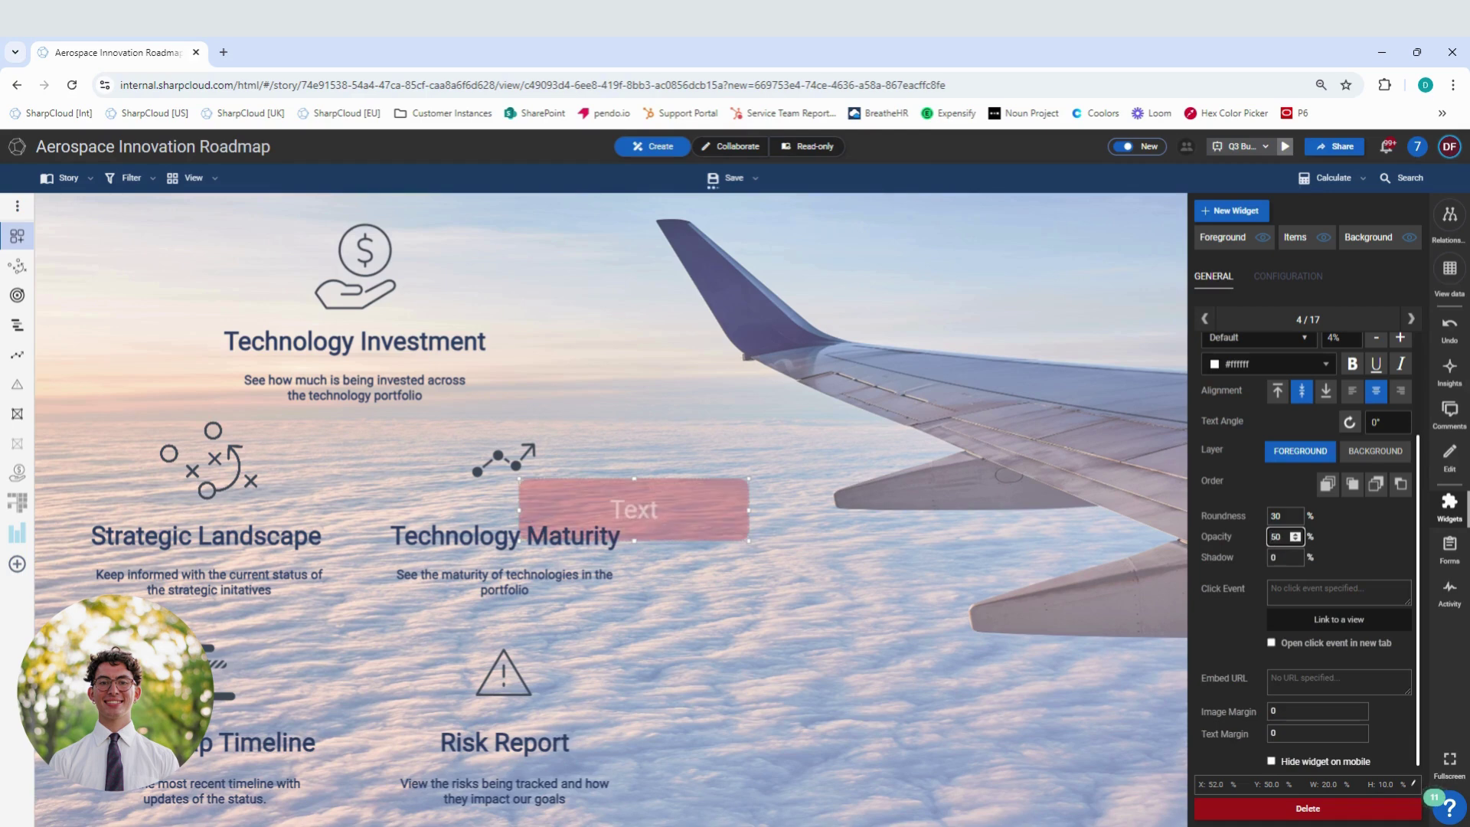
pyautogui.doubleClick(1277, 537)
pyautogui.write('100')
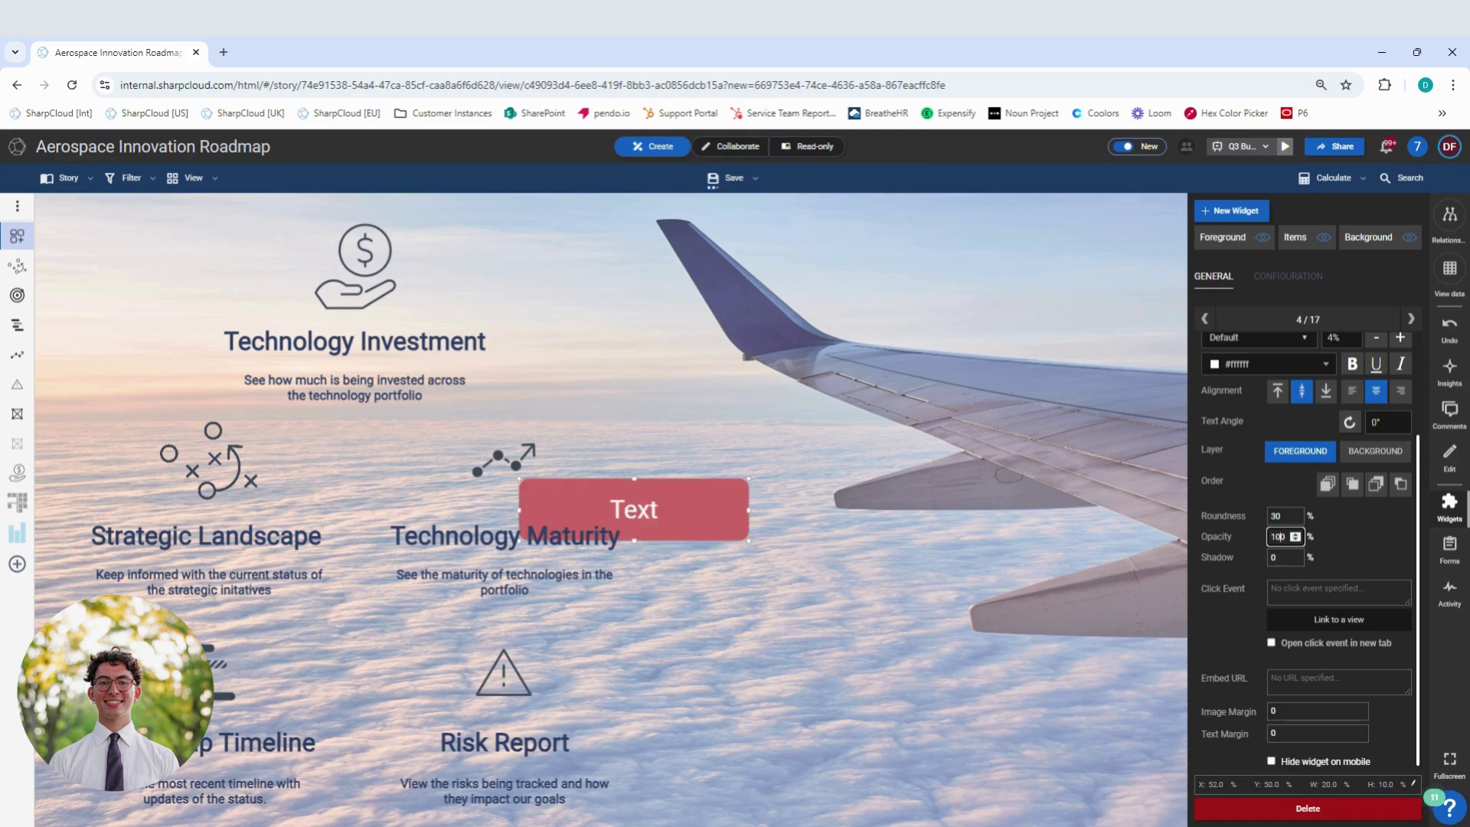
pyautogui.click(1273, 557)
pyautogui.write('100')
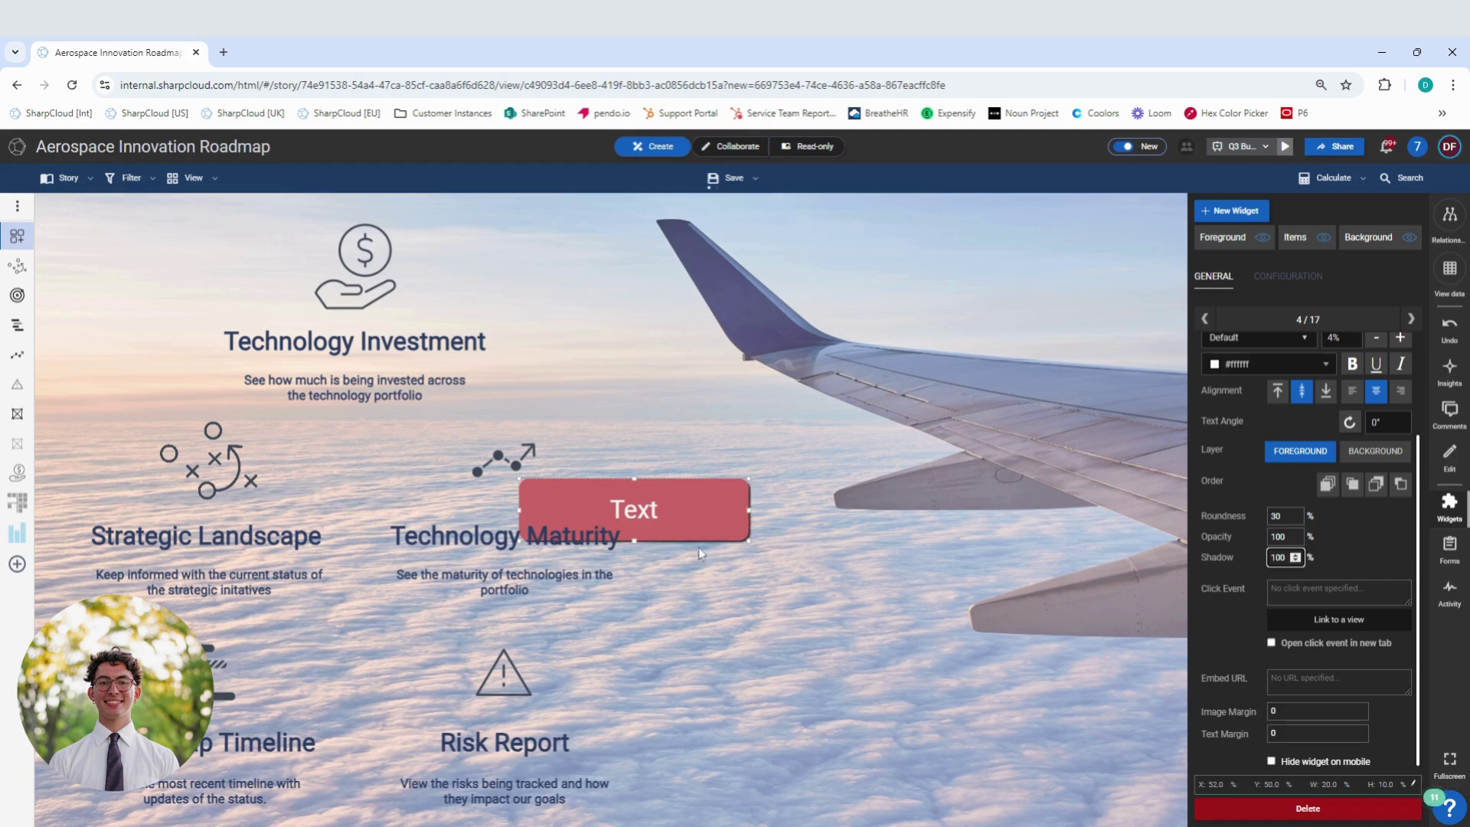
pyautogui.press('BackSpace')
pyautogui.press('BackSpace')
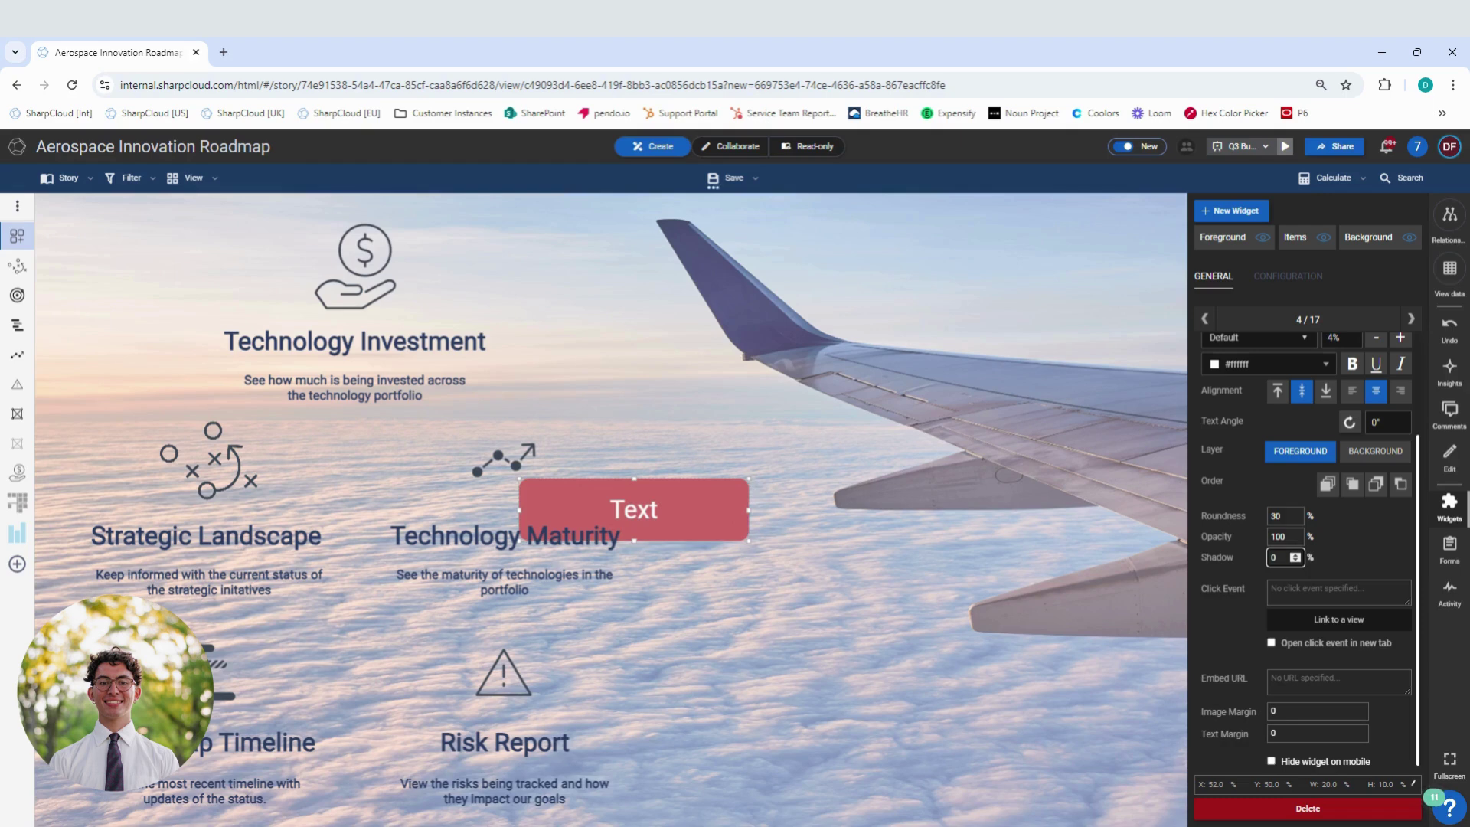
pyautogui.click(1360, 561)
# Link the red widget's click event to the Roadmap Timeline view and test the link outside widget editing.
pyautogui.click(1329, 622)
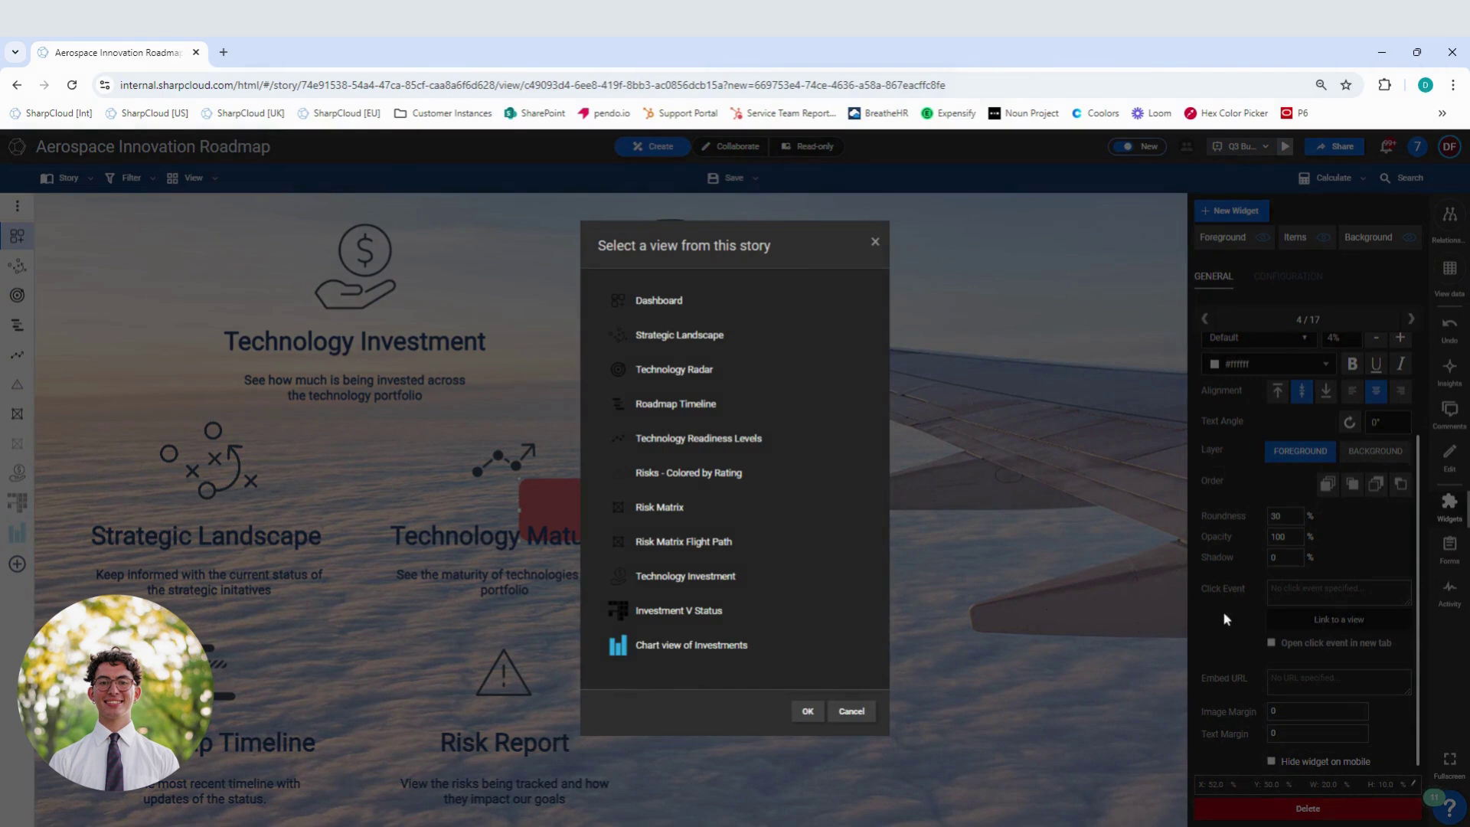
pyautogui.click(715, 409)
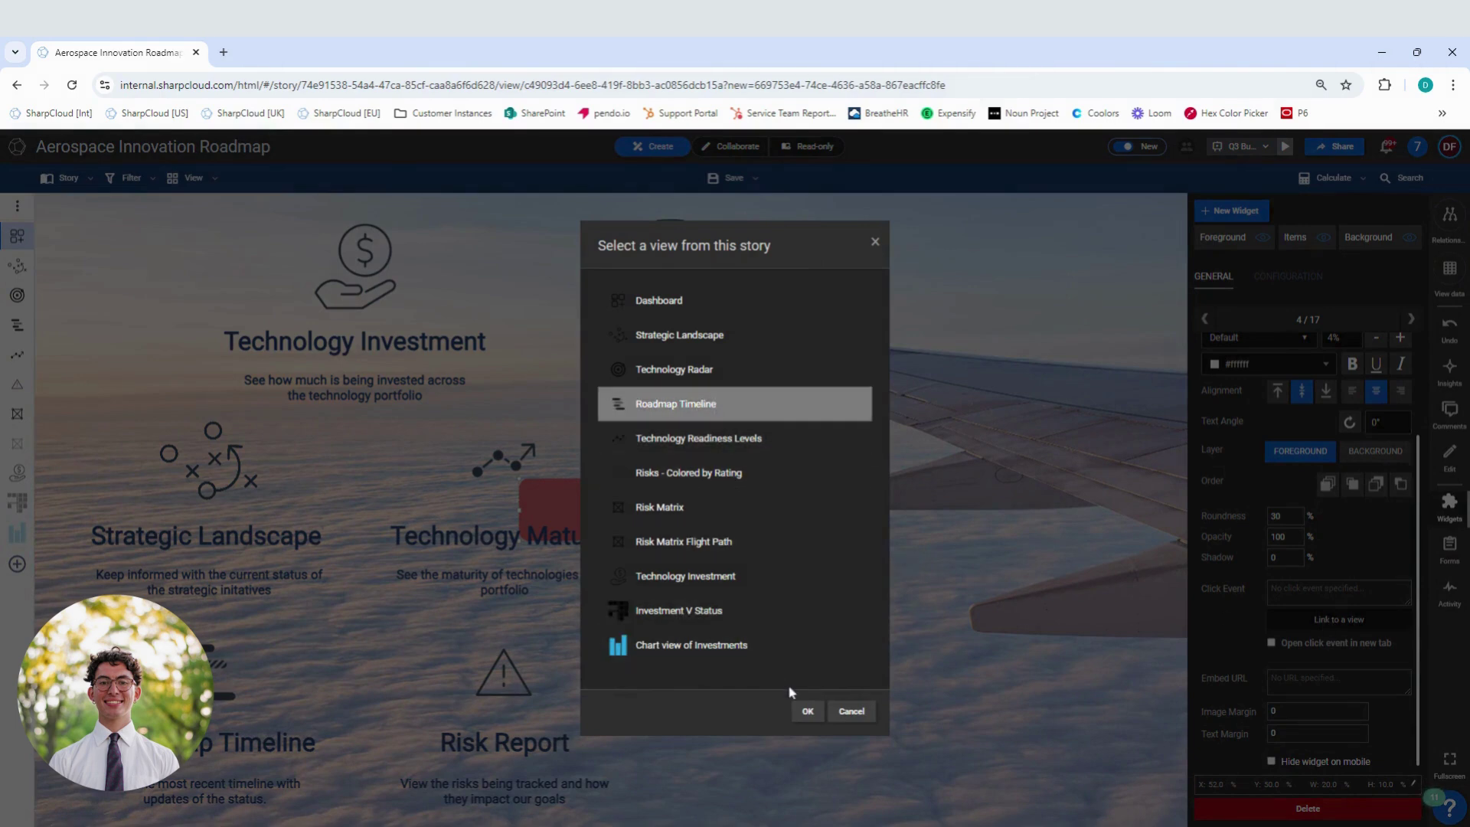
pyautogui.click(807, 711)
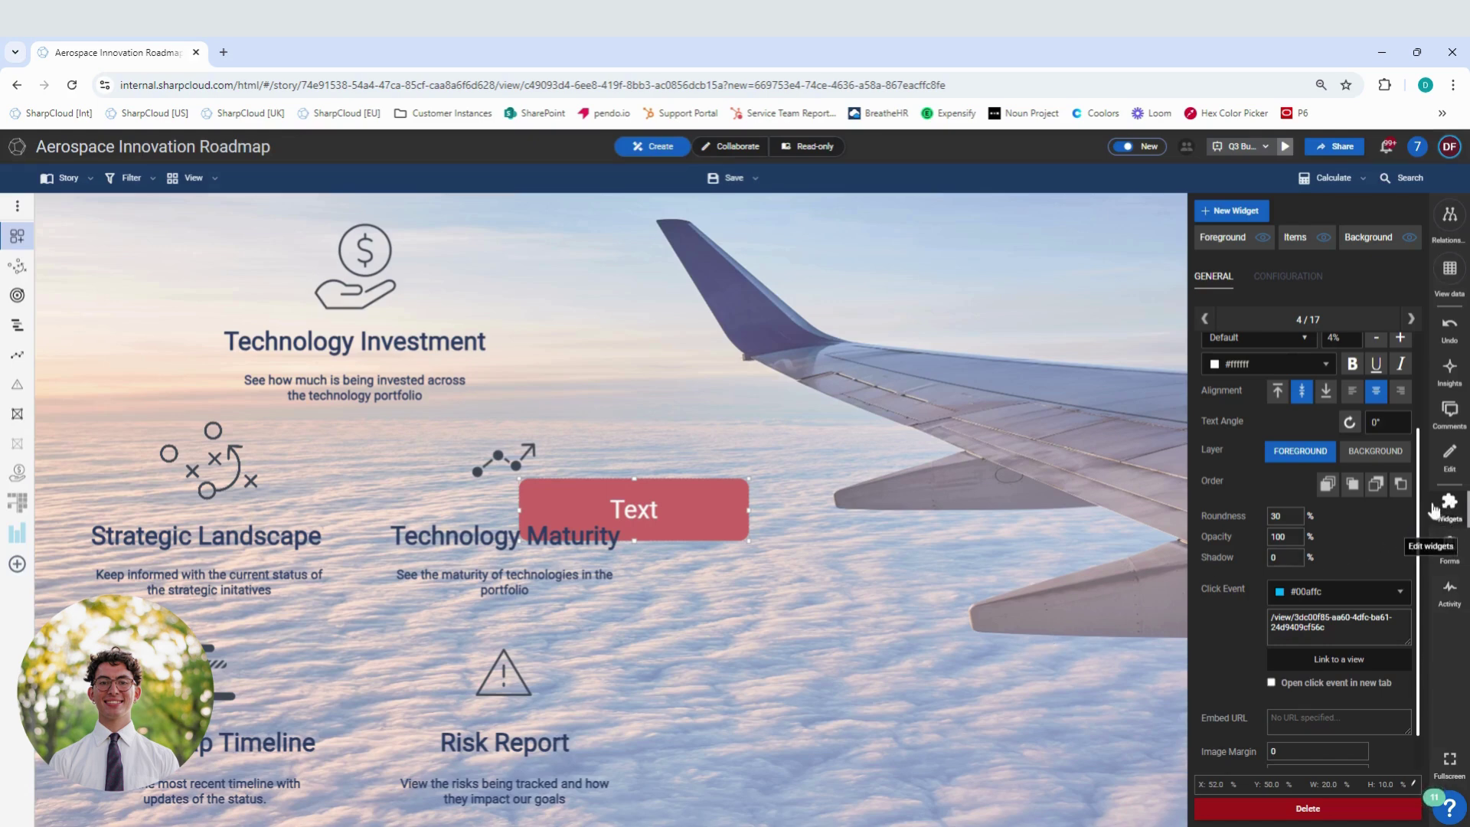
pyautogui.click(1455, 519)
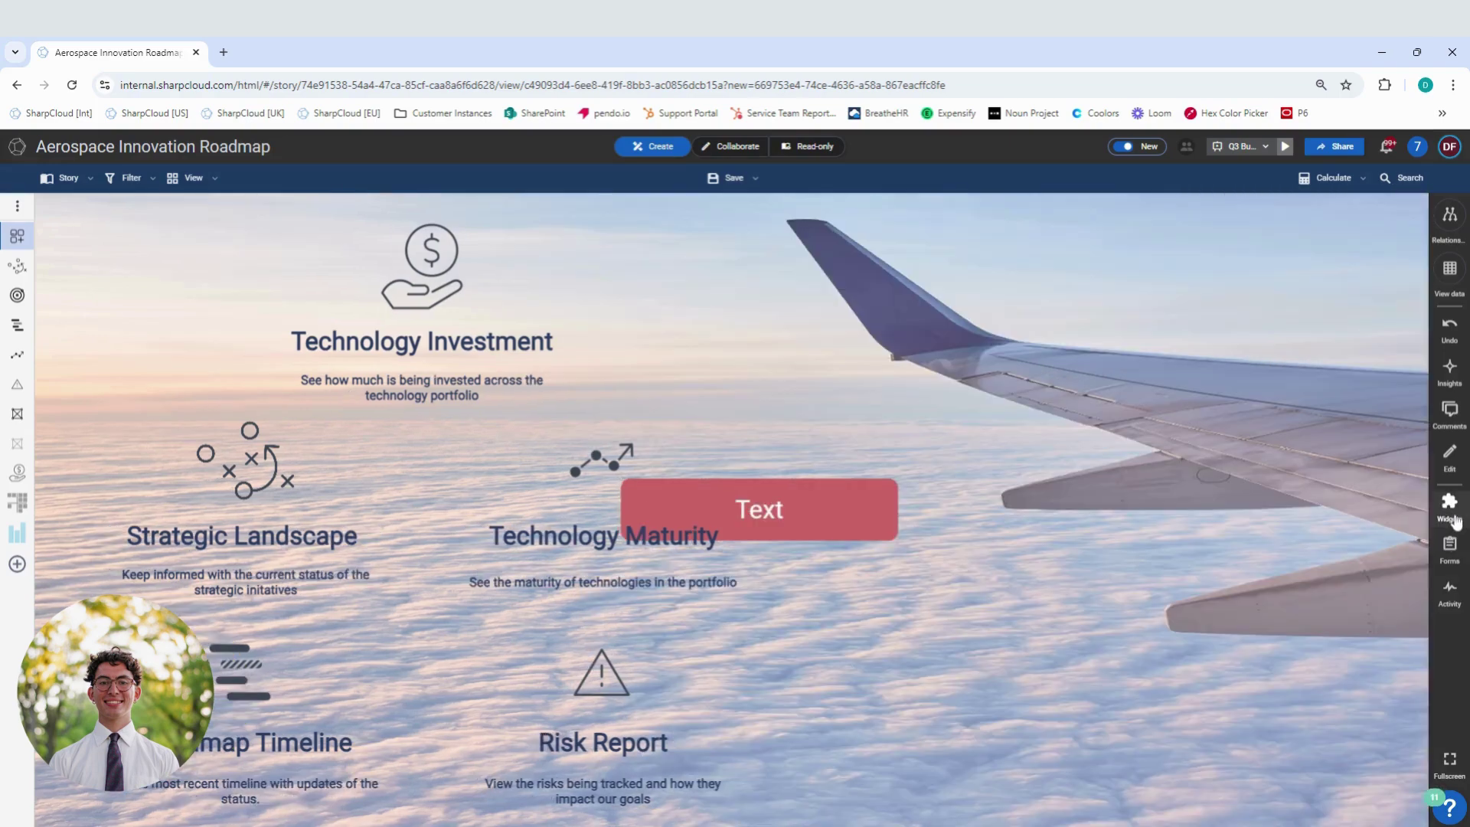
pyautogui.click(779, 528)
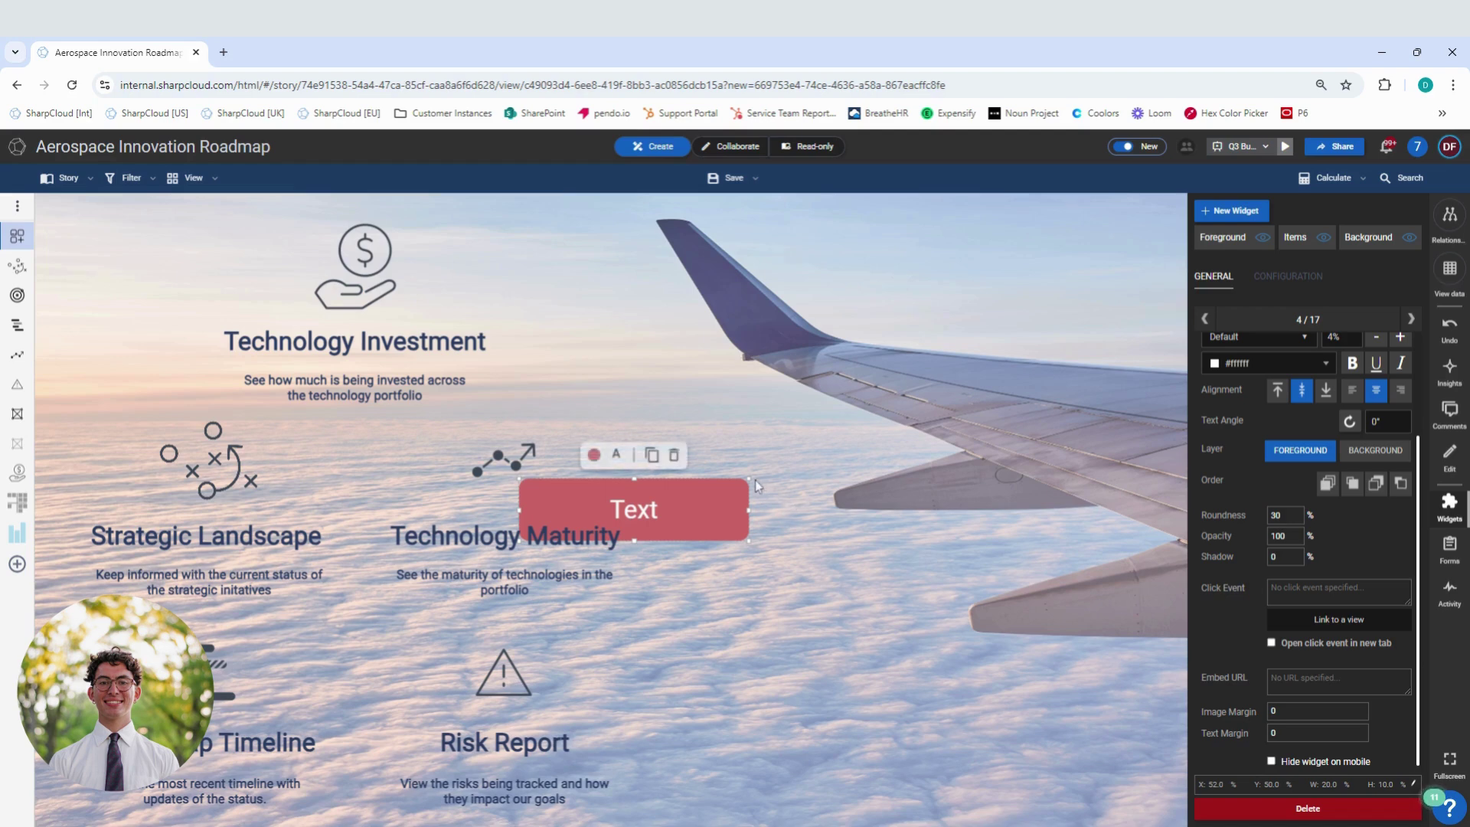
# Enlarge the red widget to about 46.5% wide and 80.8% high, placed at about X 75%, Y 51.9%.
pyautogui.moveTo(748, 478); pyautogui.dragTo(1057, 265)
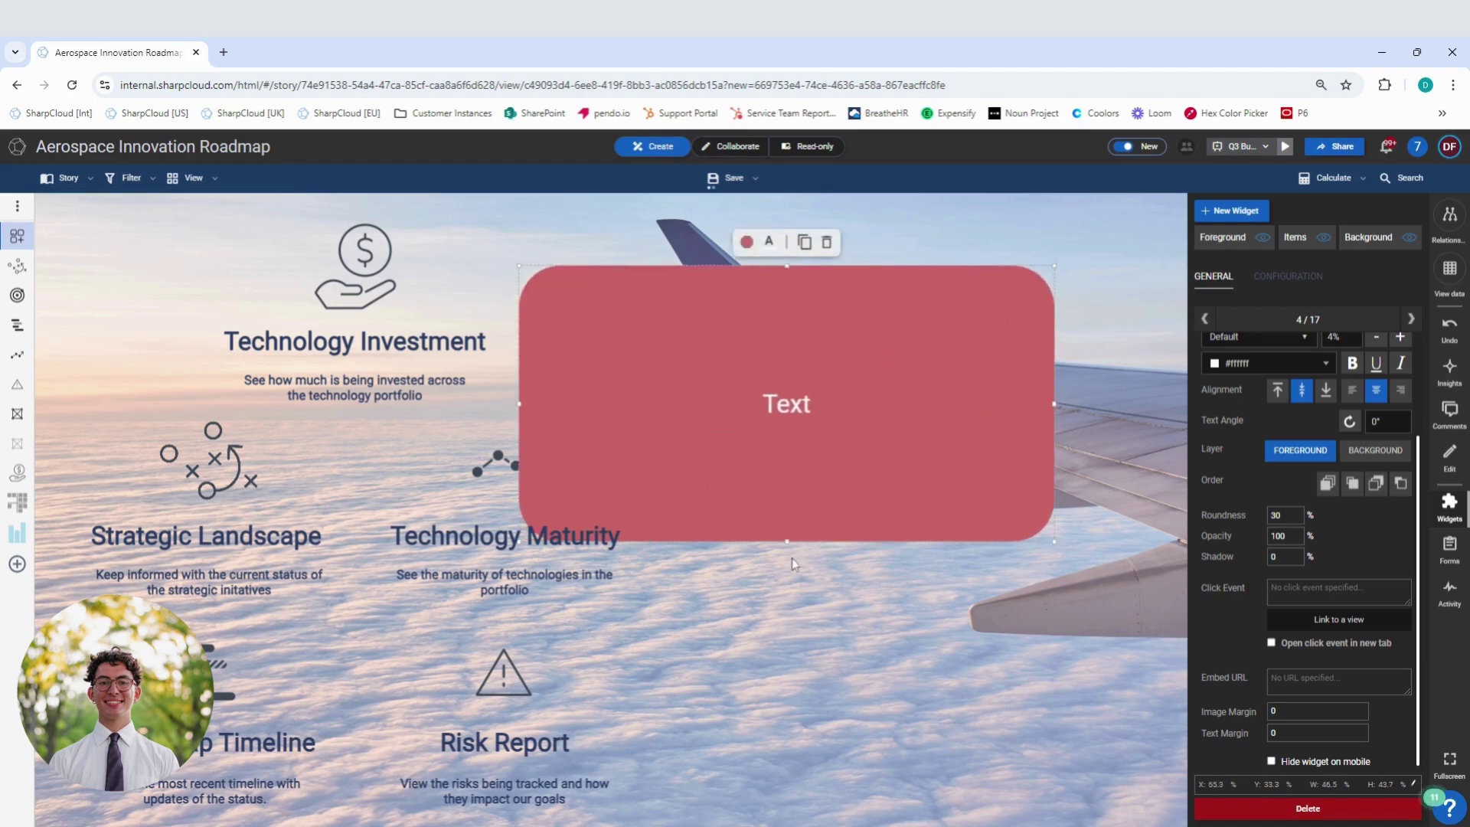
pyautogui.moveTo(789, 542); pyautogui.dragTo(783, 773)
pyautogui.moveTo(829, 606); pyautogui.dragTo(919, 600)
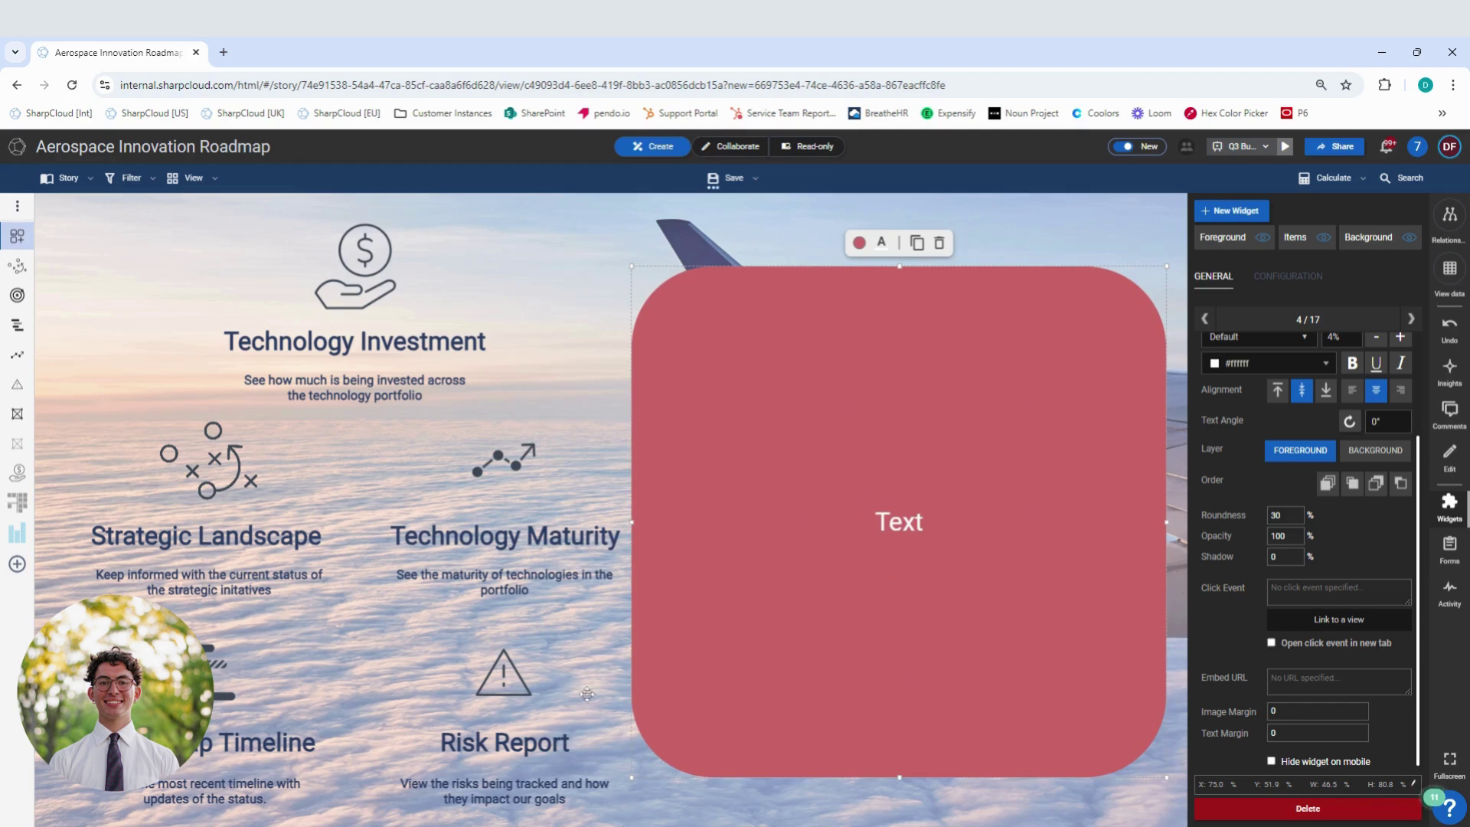
# Open the Roadmap Timeline view and copy its web address.
pyautogui.click(18, 327)
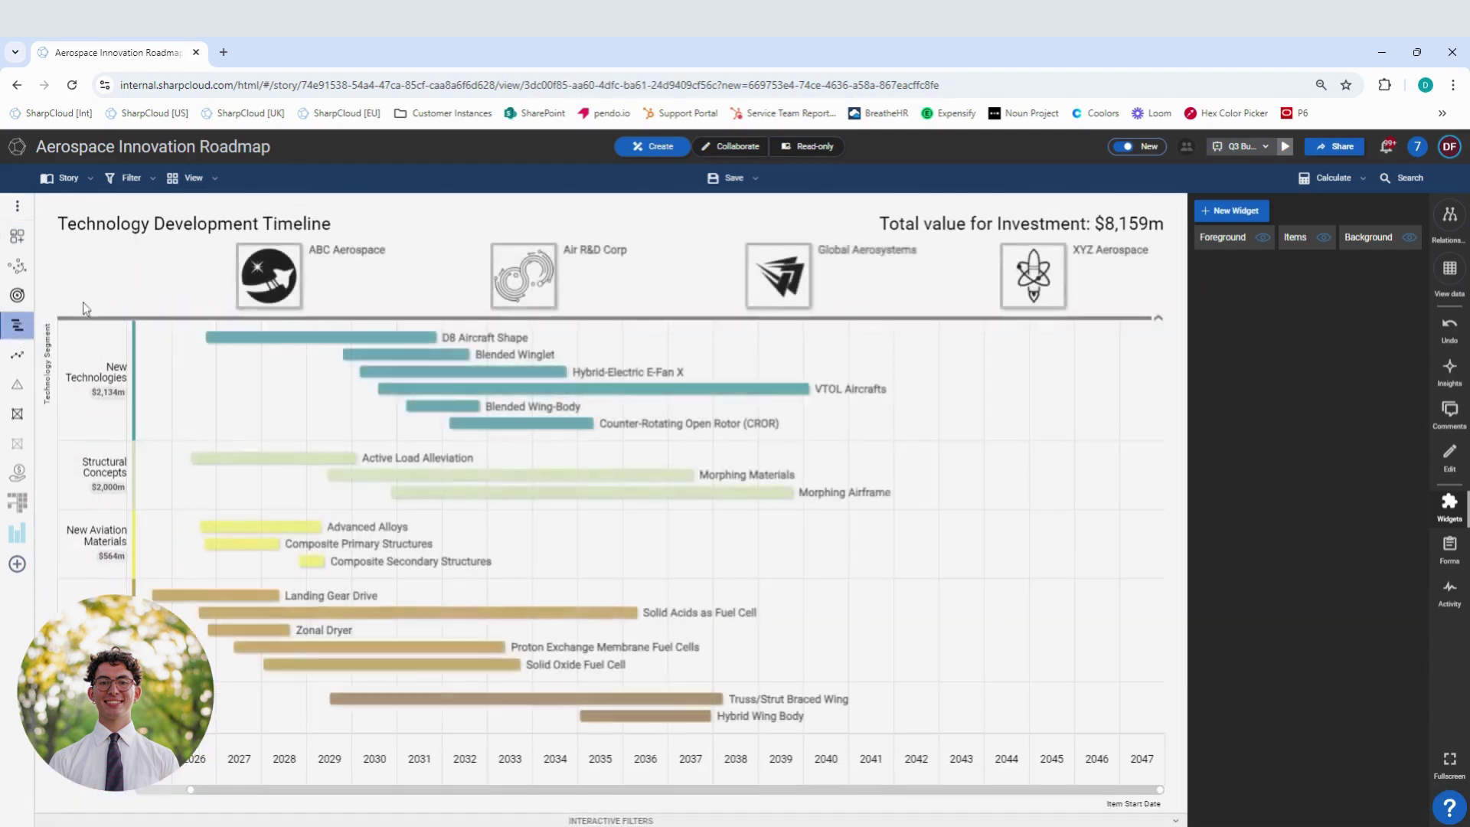
pyautogui.click(321, 93)
pyautogui.hotkey('ctrl', 'c')
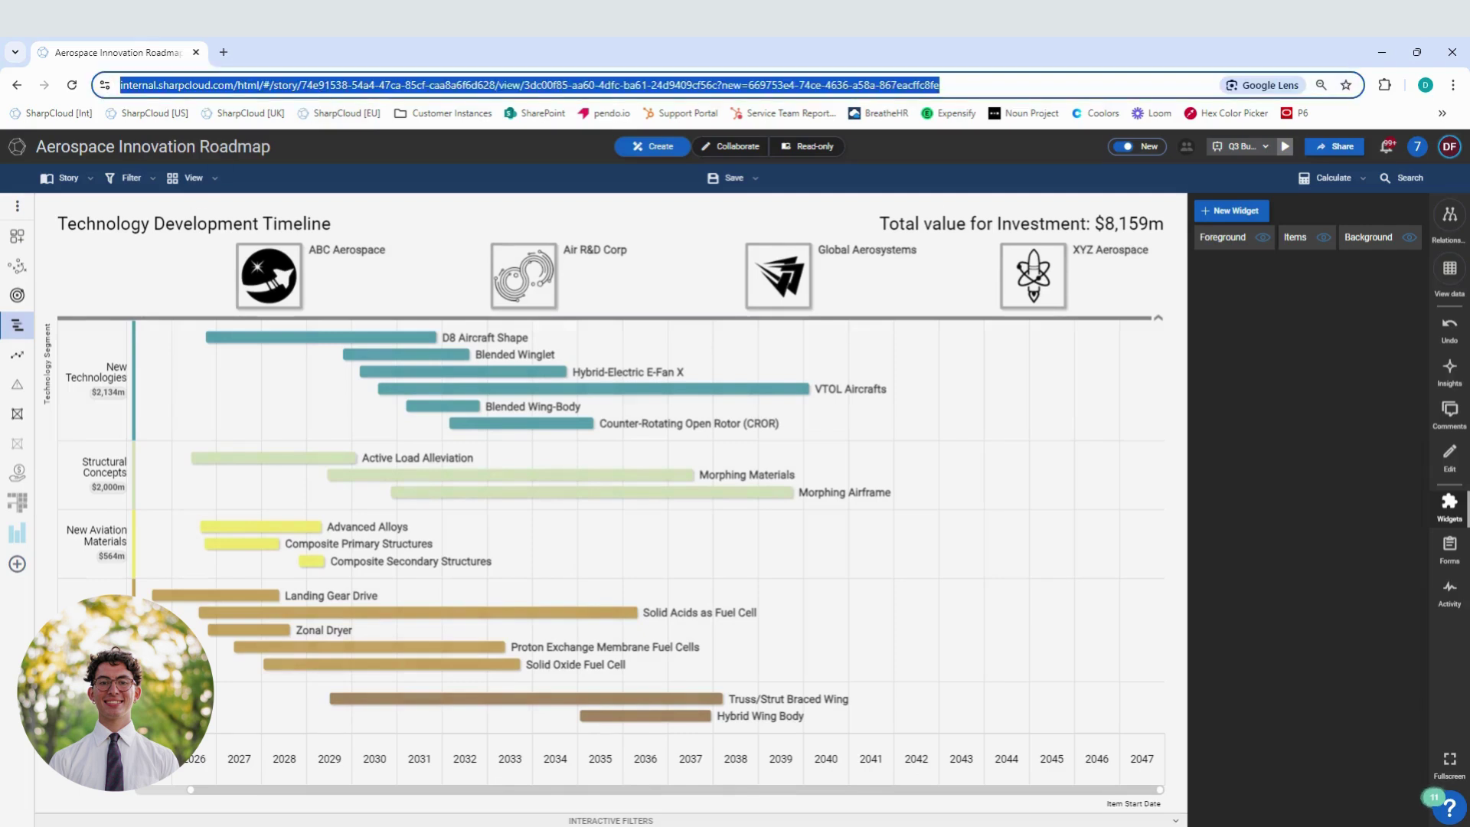
# Embed the copied Roadmap Timeline URL in the dashboard's large red widget and leave widget editing.
pyautogui.click(17, 236)
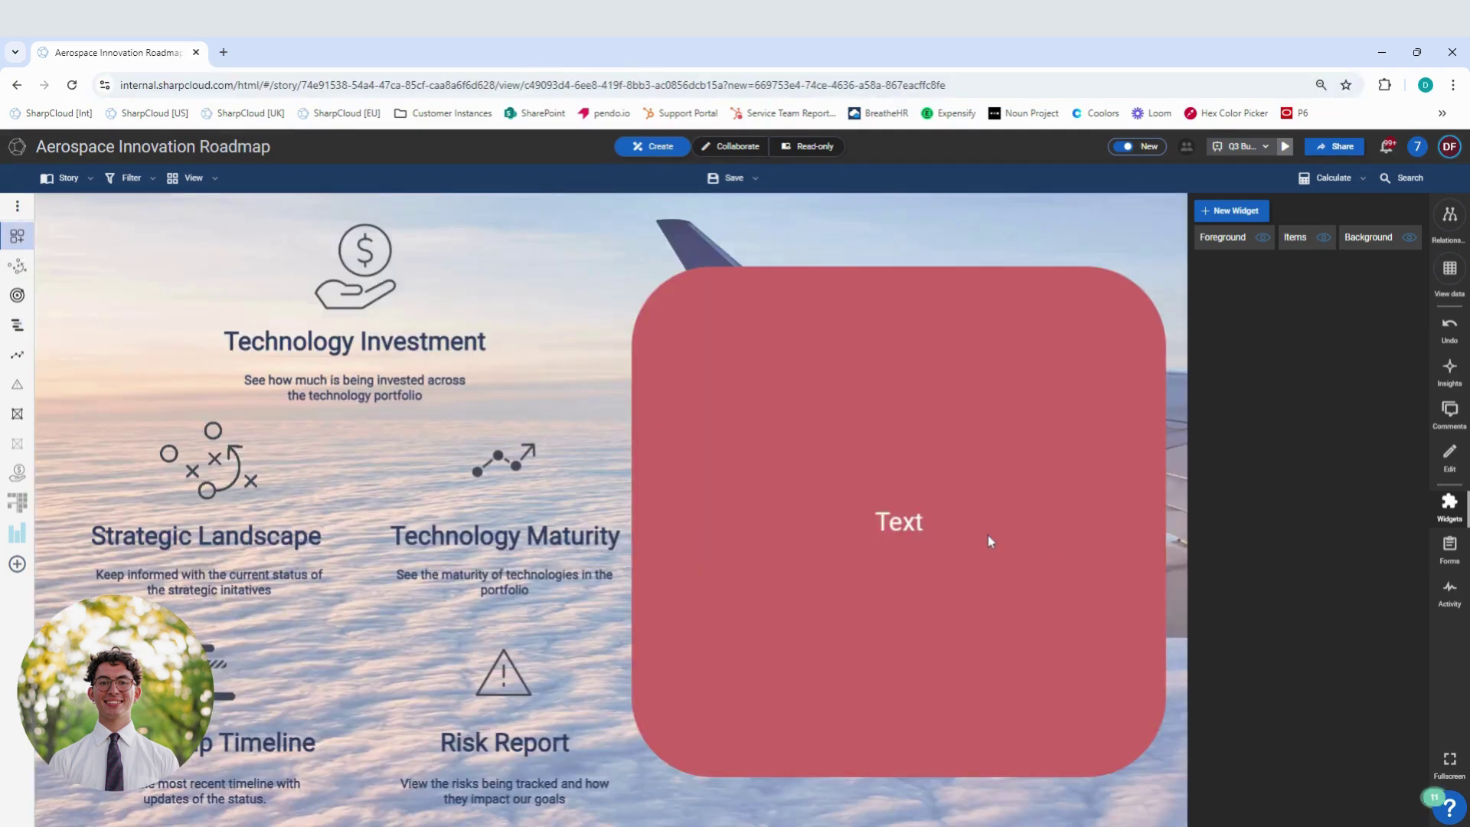
pyautogui.click(988, 538)
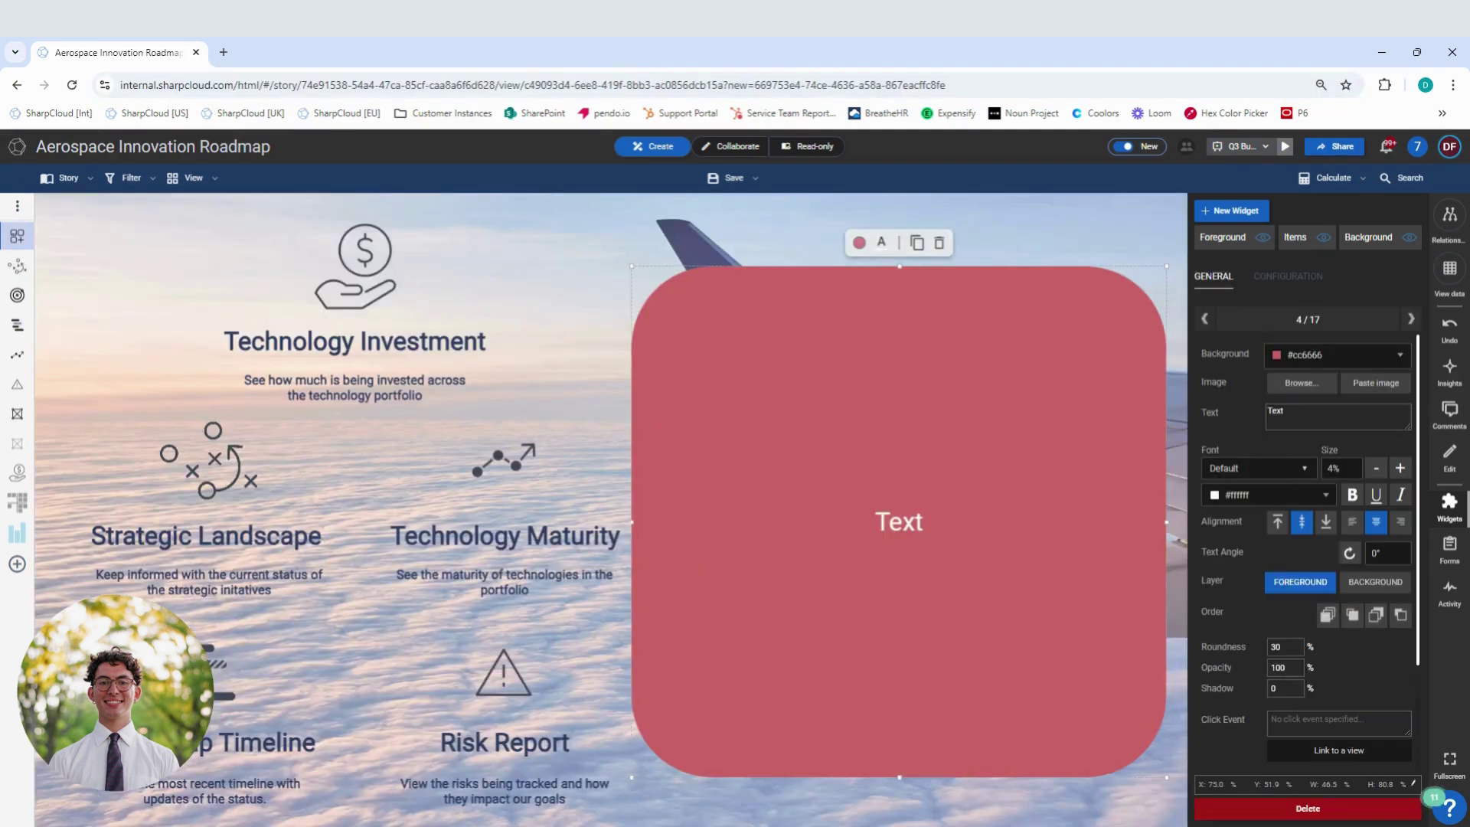
pyautogui.scroll(-2, 1330, 640)
pyautogui.click(1338, 681)
pyautogui.hotkey('ctrl', 'v')
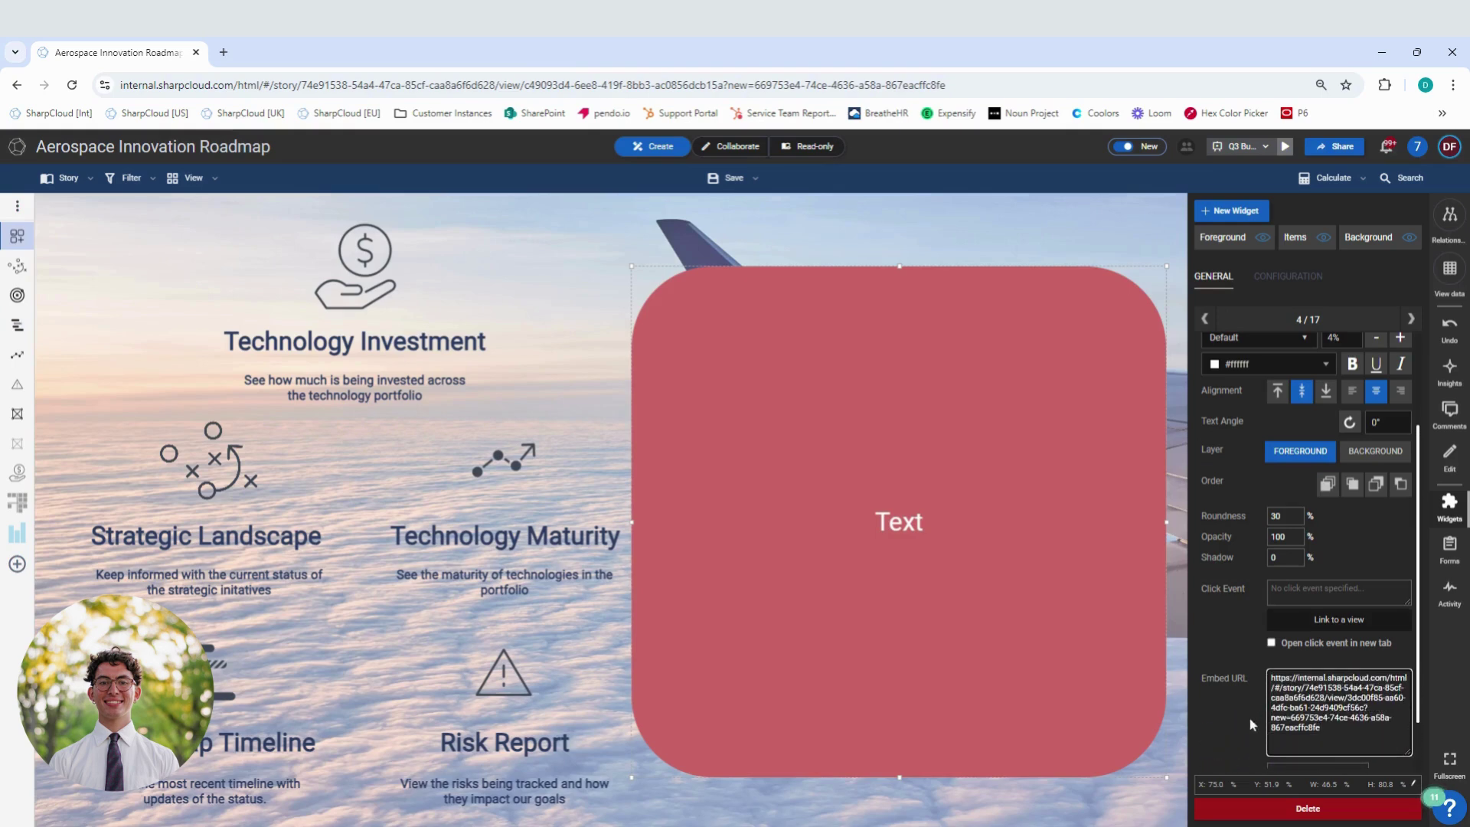
pyautogui.click(1224, 641)
pyautogui.click(1449, 506)
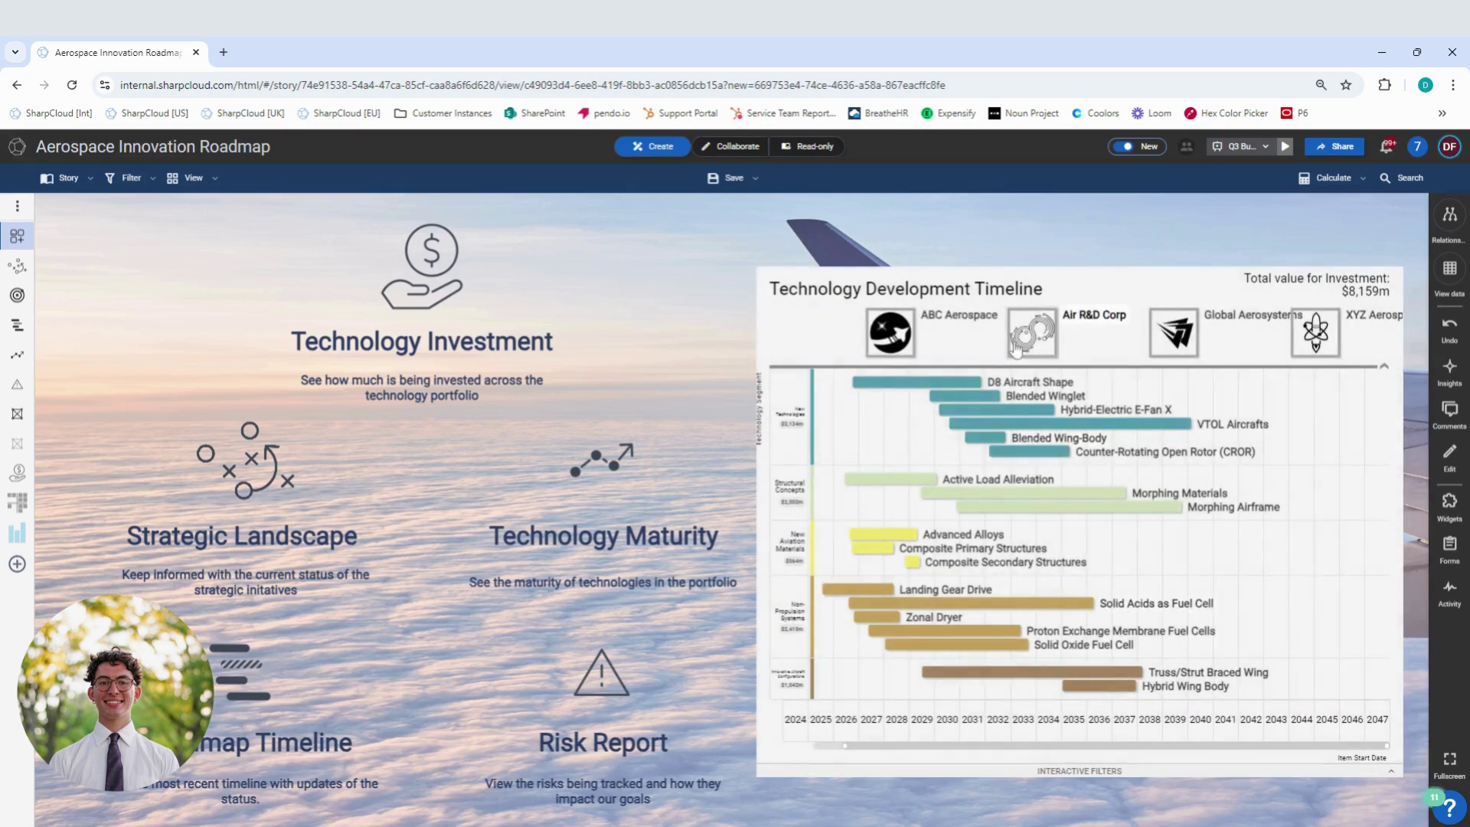
# Examine the VTOL Aircrafts item in the embedded timeline, including its Attributes, PowerBI and Relationships panels, and close it.
pyautogui.click(1026, 425)
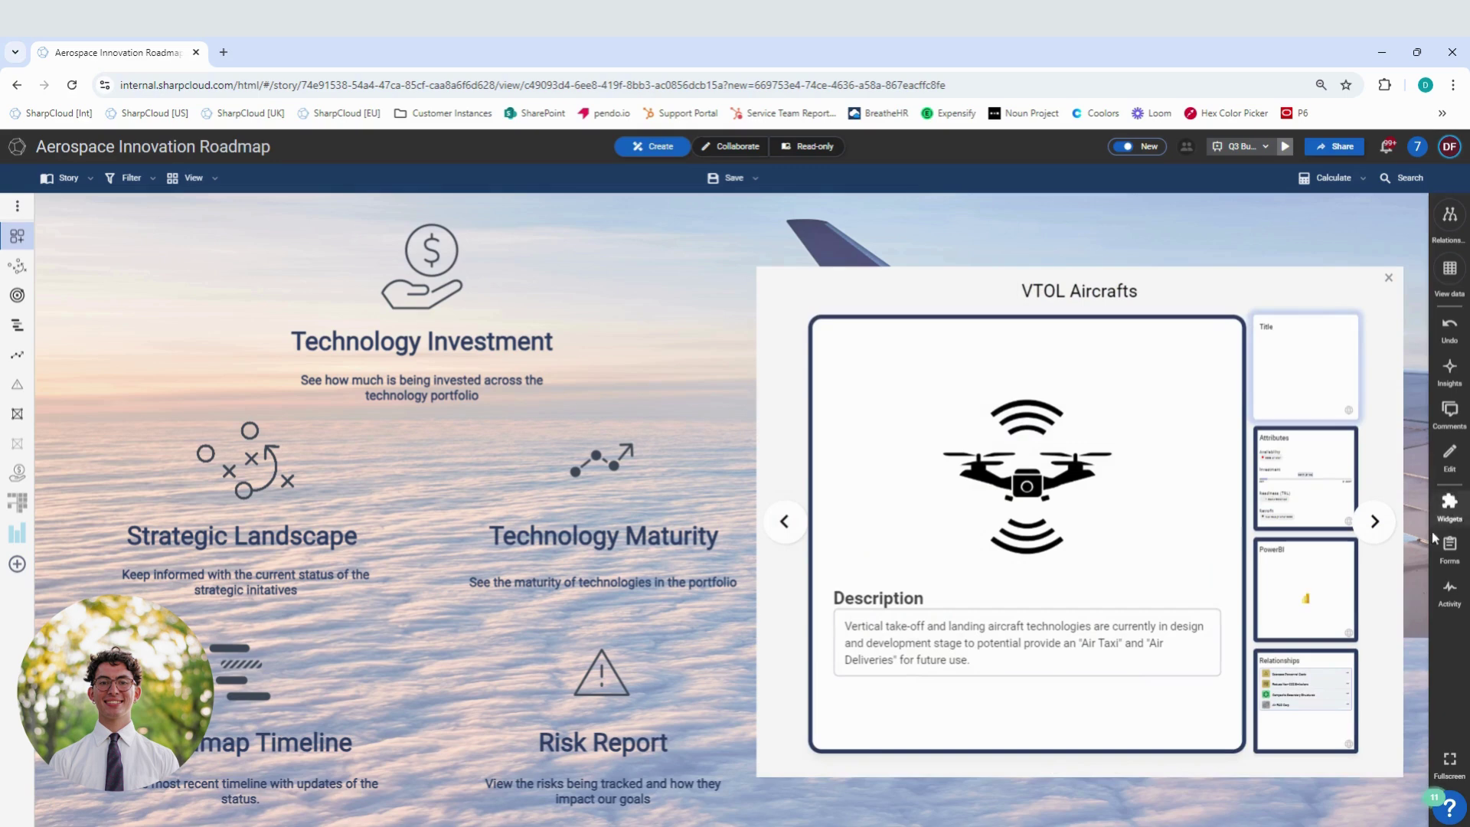
pyautogui.click(1299, 471)
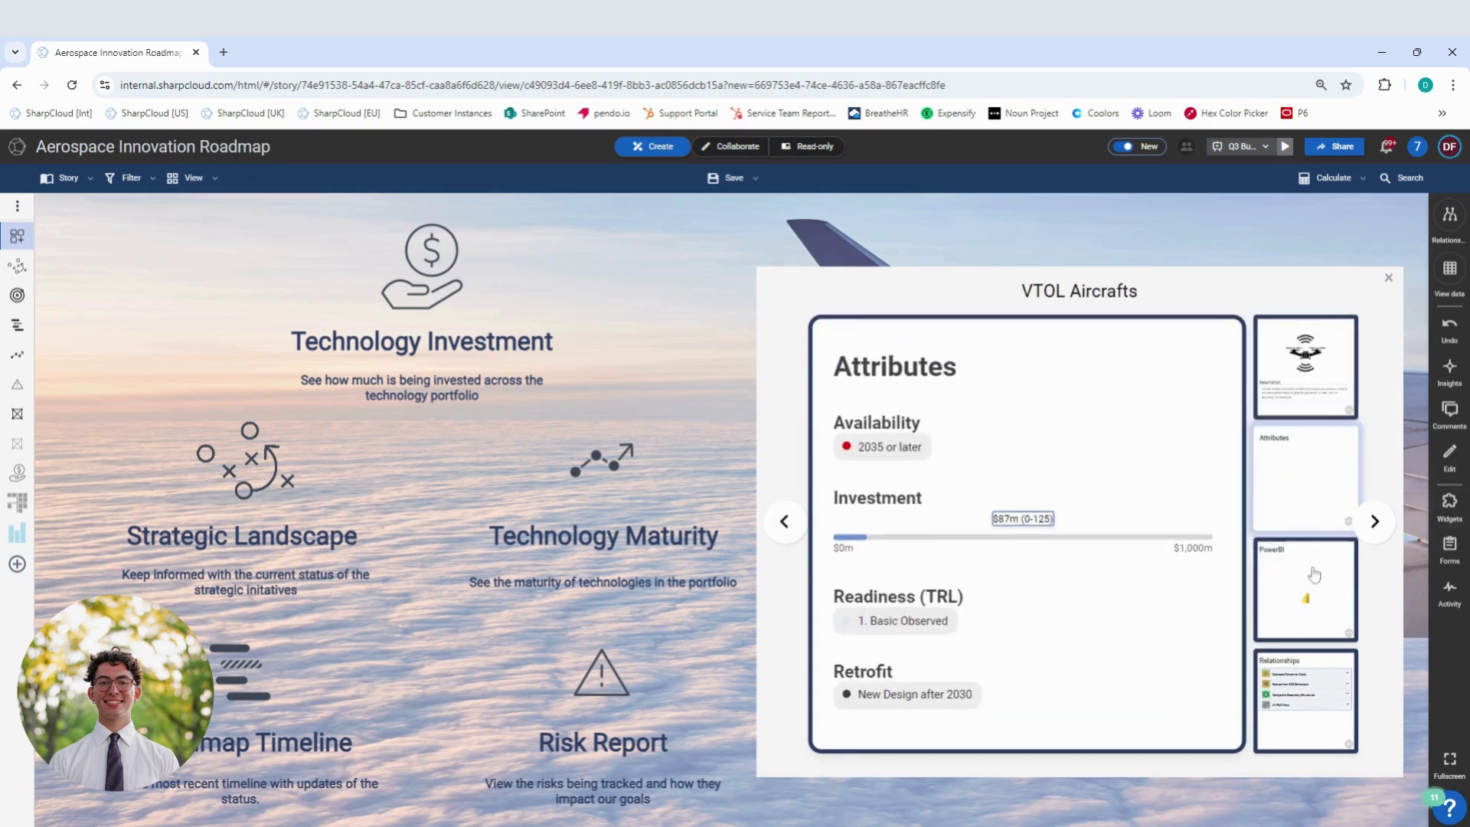
pyautogui.click(1307, 604)
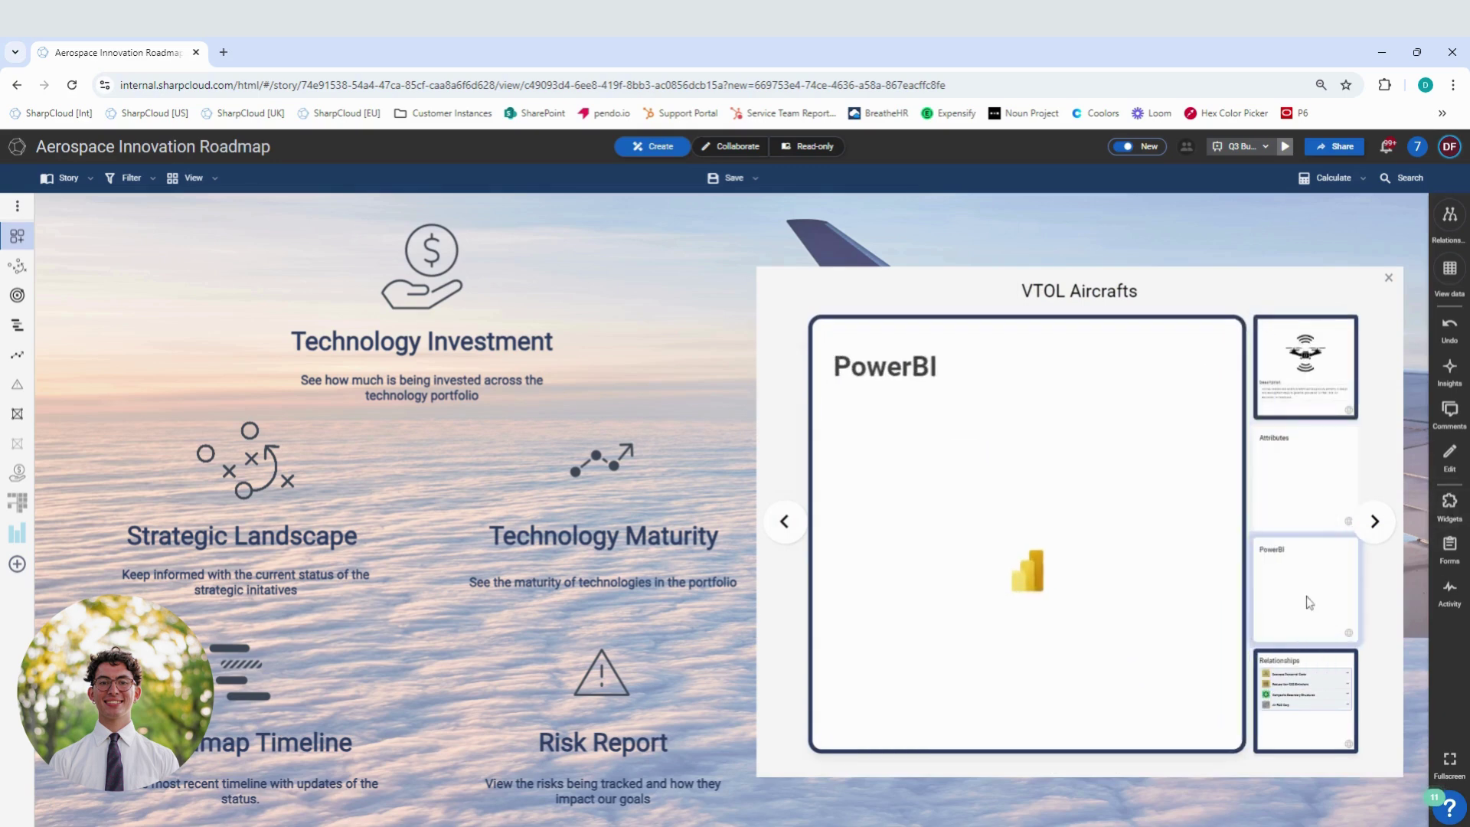
pyautogui.click(1308, 705)
pyautogui.press('Escape')
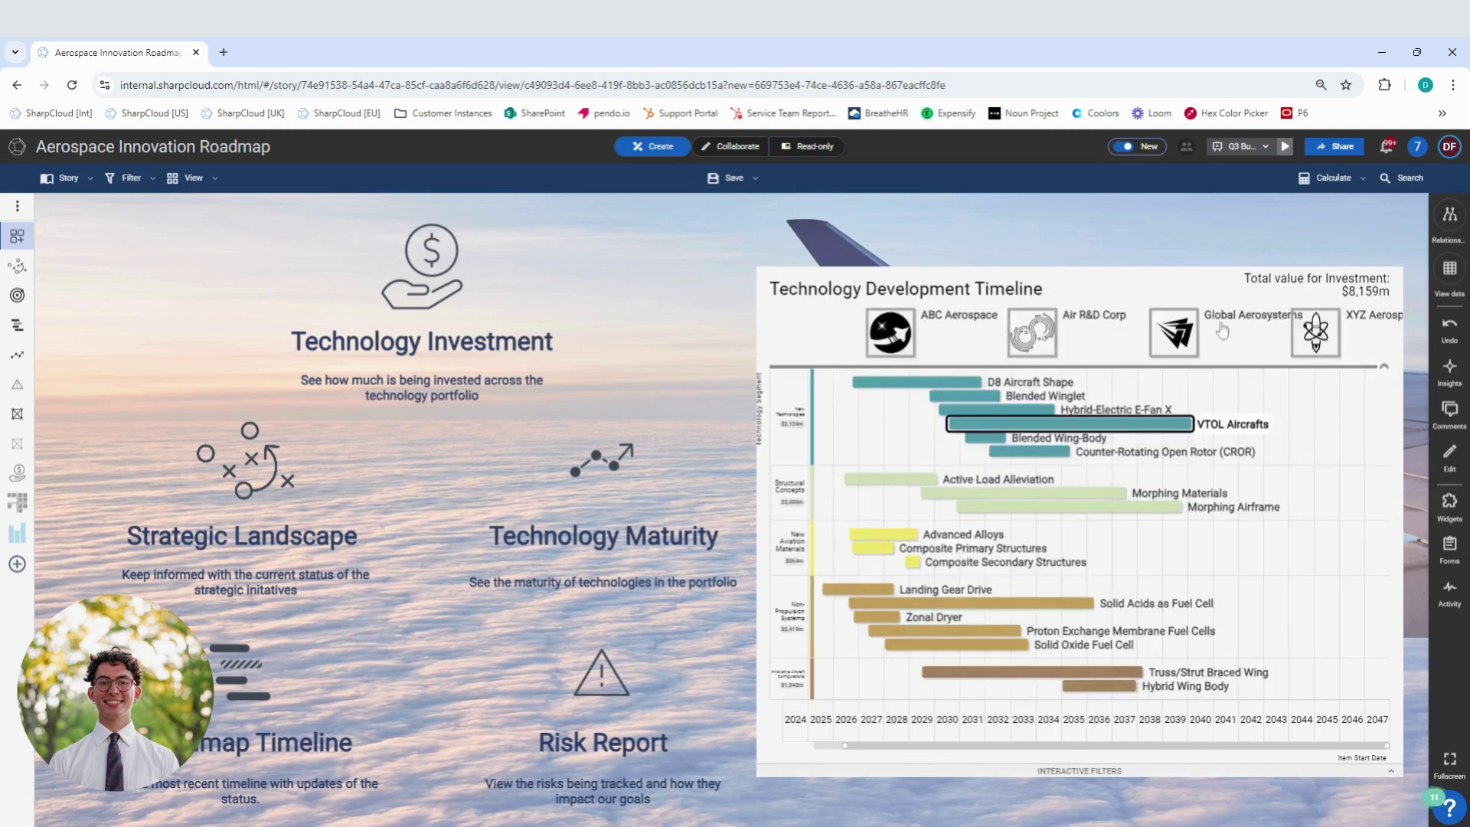